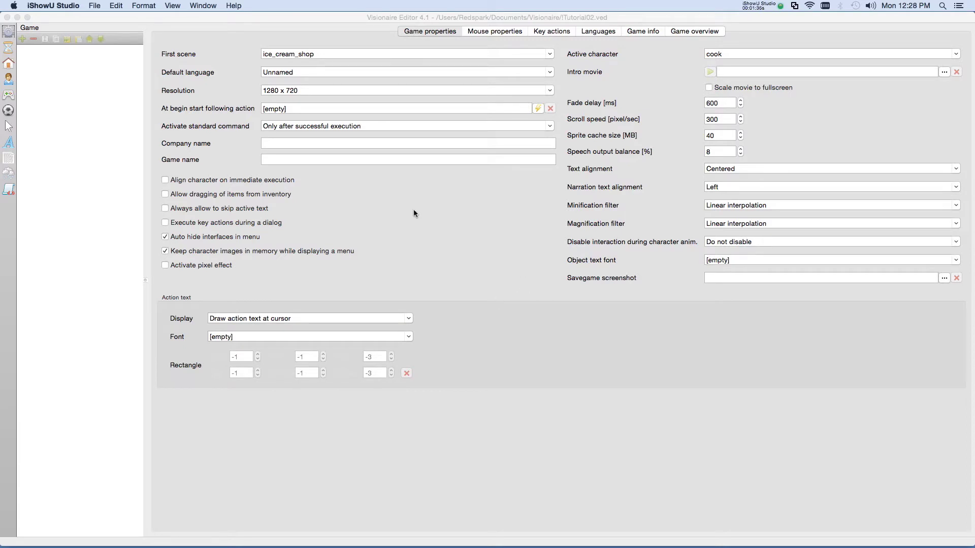
- Open the ice_cream_shop scene in the scene editor and show its Way systems page
{"action": "left_click", "coordinate": [9, 64]}
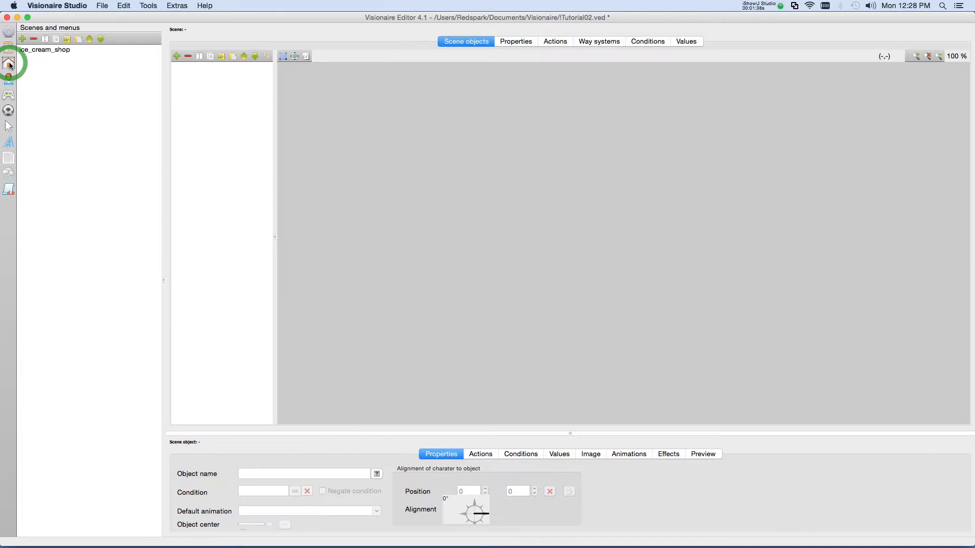
{"action": "left_click", "coordinate": [44, 50]}
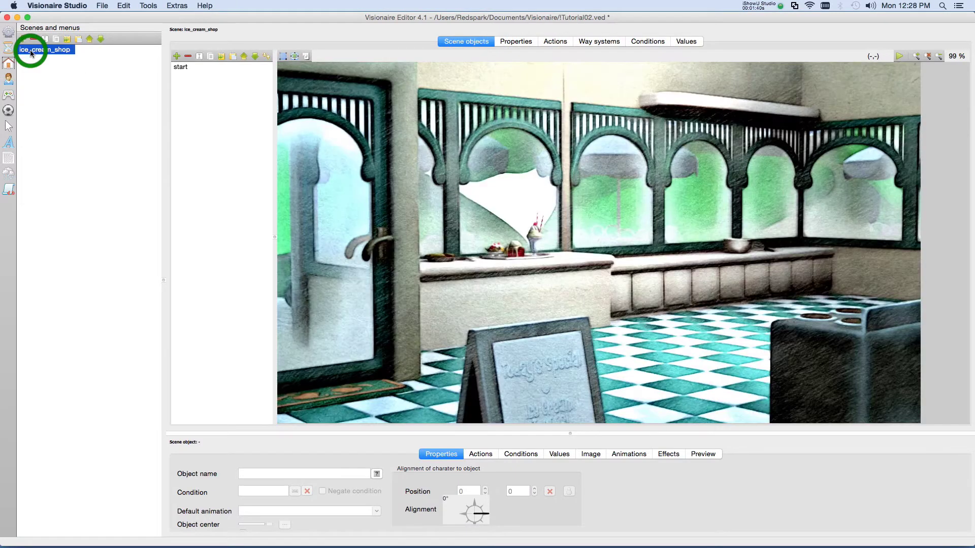
{"action": "left_click", "coordinate": [600, 43]}
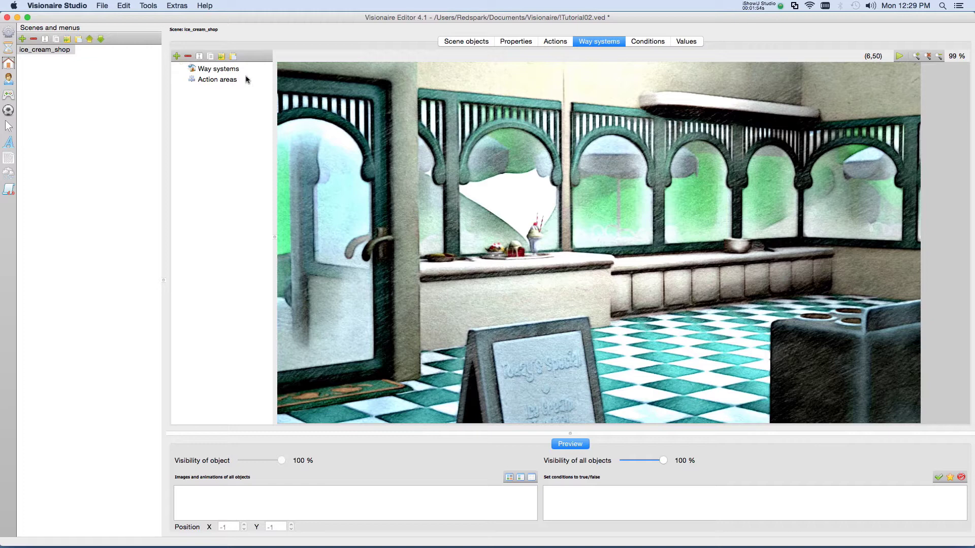
- Add a new way system to the ice_cream_shop scene and expand the list to show it
{"action": "left_click", "coordinate": [206, 70]}
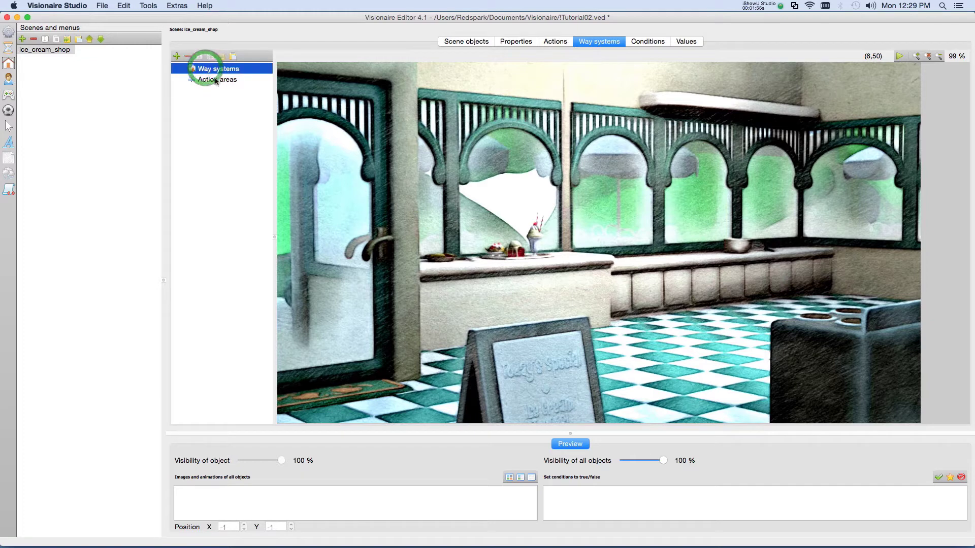
{"action": "left_click", "coordinate": [214, 81]}
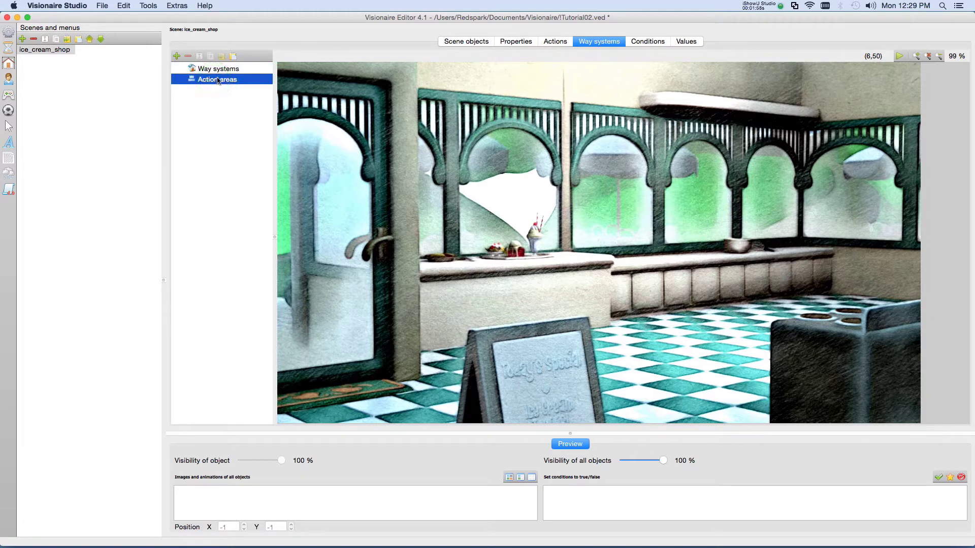
{"action": "left_click", "coordinate": [213, 71]}
{"action": "left_click", "coordinate": [213, 72]}
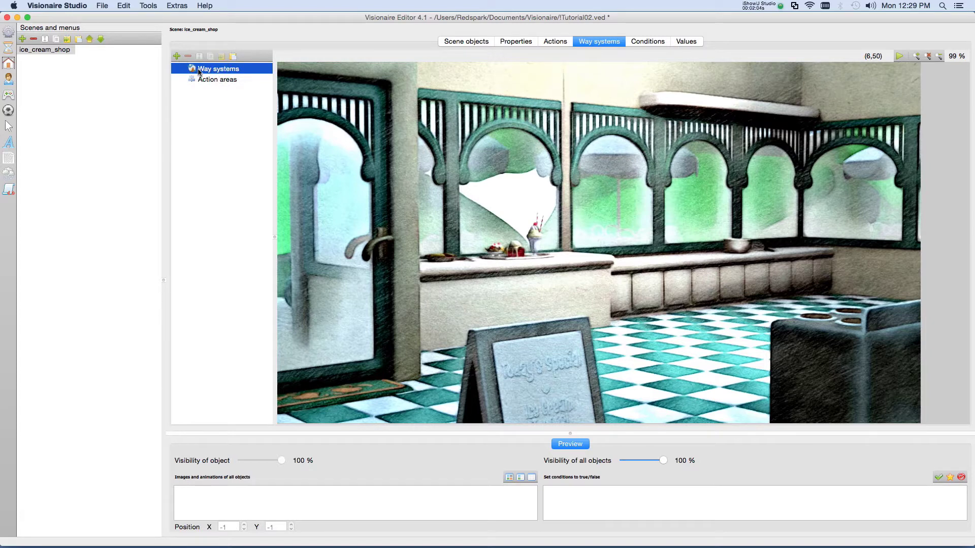
{"action": "left_click", "coordinate": [178, 56]}
{"action": "left_click", "coordinate": [181, 69]}
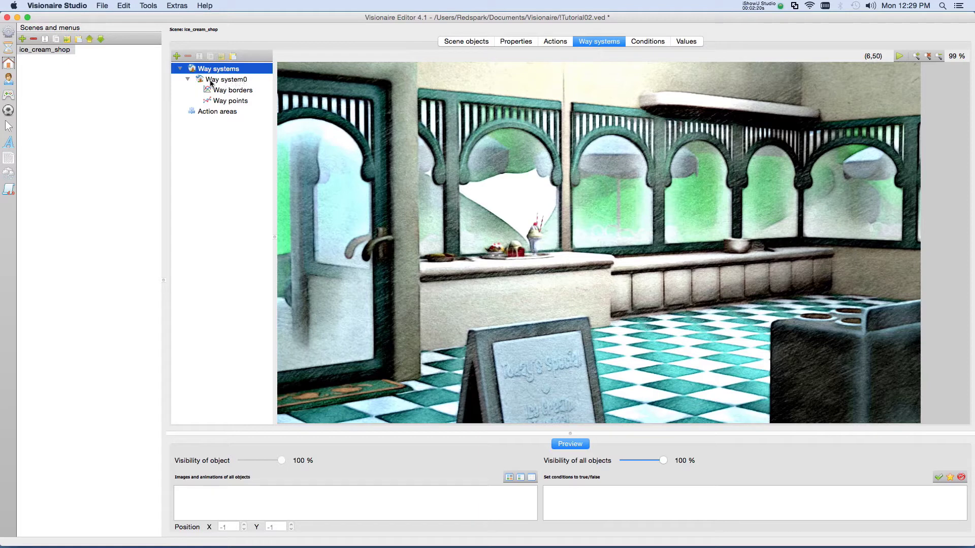
- Rename Way system0 to 'main'
{"action": "left_click", "coordinate": [237, 82]}
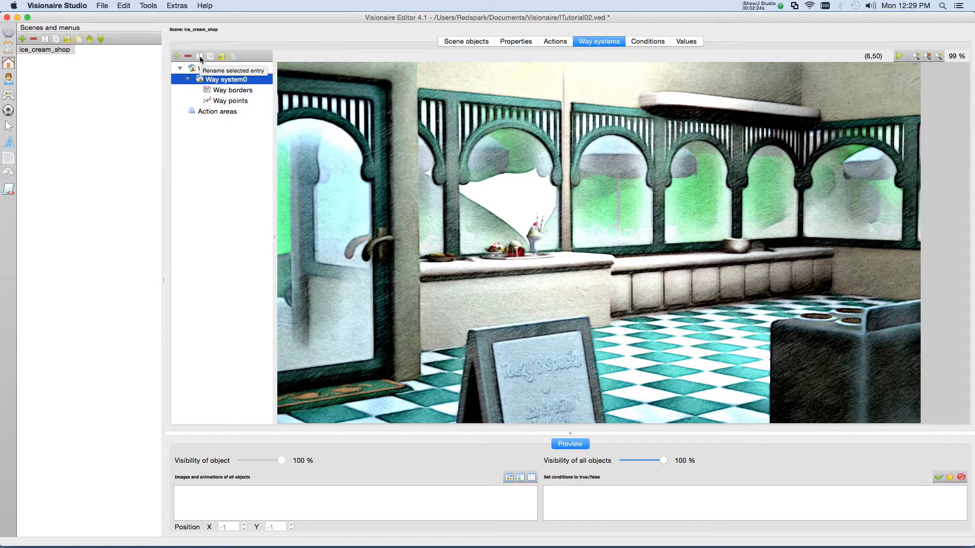
{"action": "left_click", "coordinate": [200, 57]}
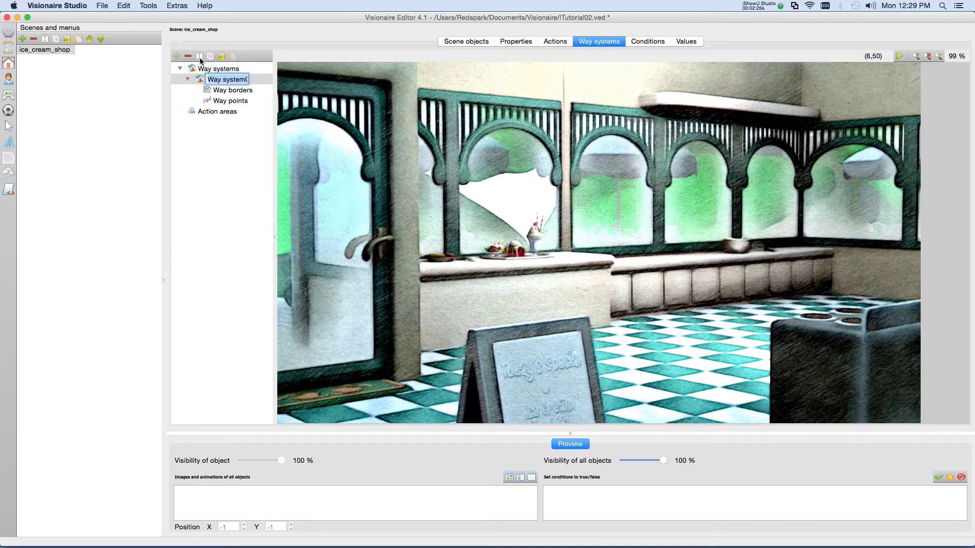
{"action": "key", "text": "BackSpace"}
{"action": "type", "text": "main"}
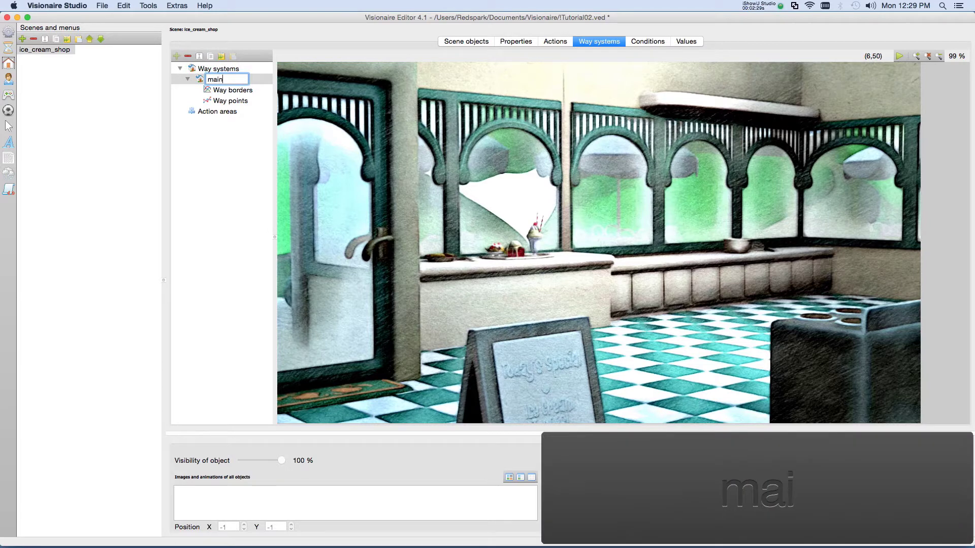
{"action": "key", "text": "Return"}
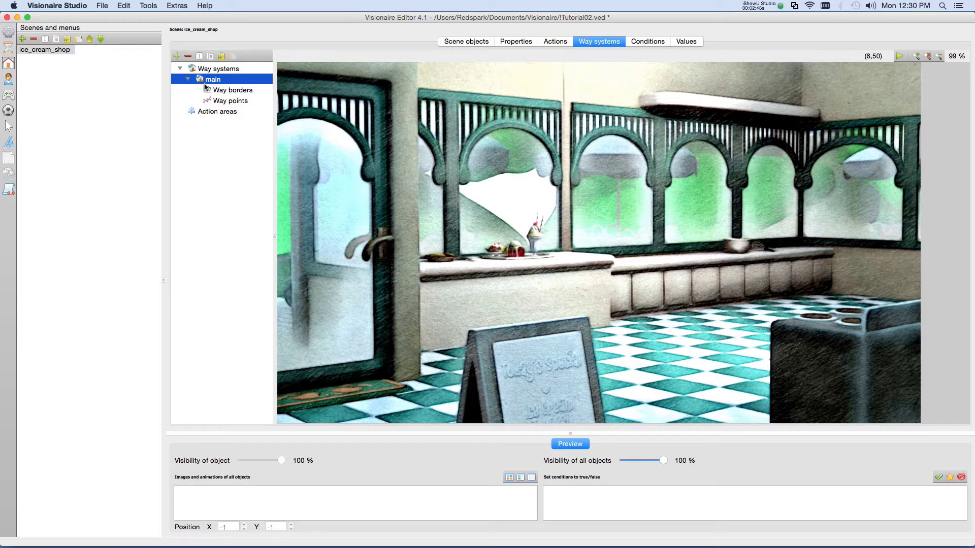
- Place six way-border points from the back of the floor past the door to the left edge
{"action": "left_click", "coordinate": [237, 90]}
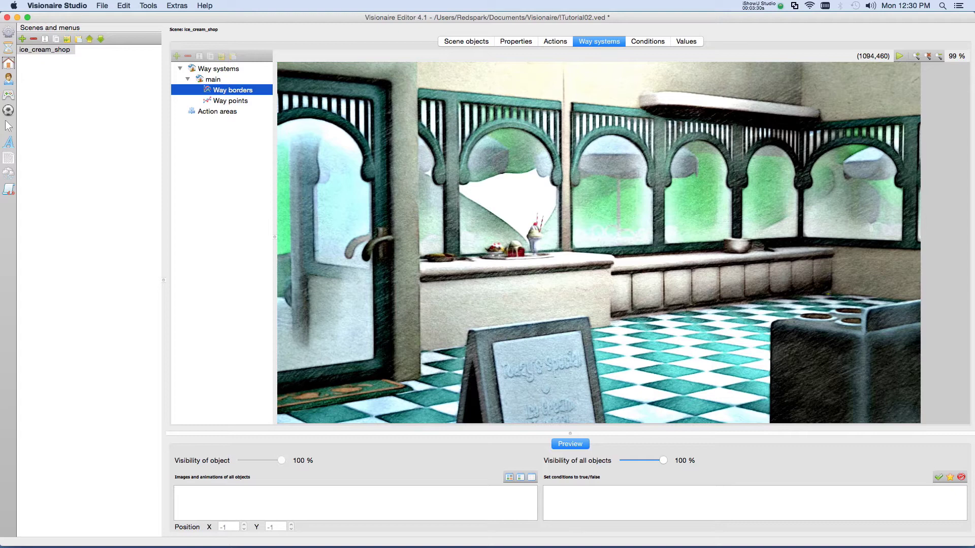
{"action": "left_click", "coordinate": [827, 293]}
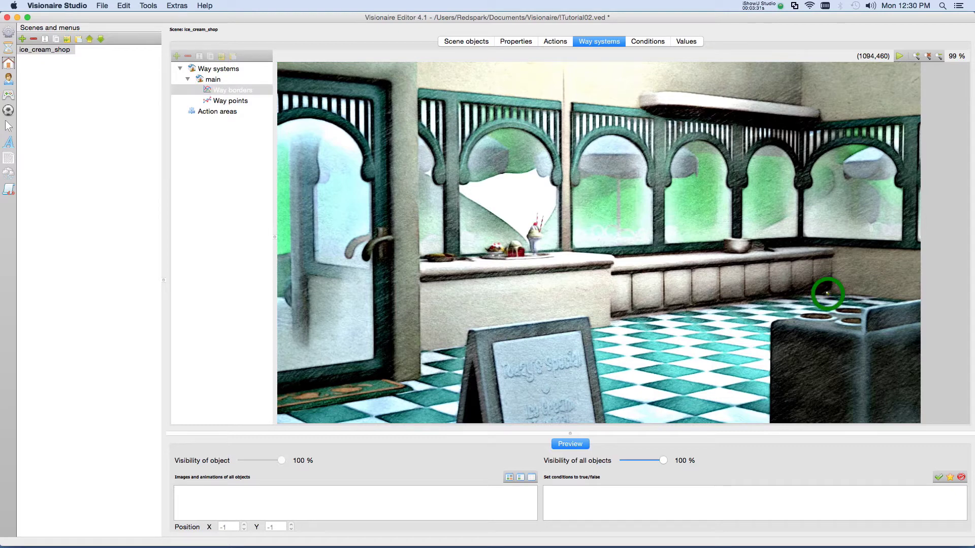
{"action": "left_click", "coordinate": [611, 320]}
{"action": "left_click", "coordinate": [422, 352]}
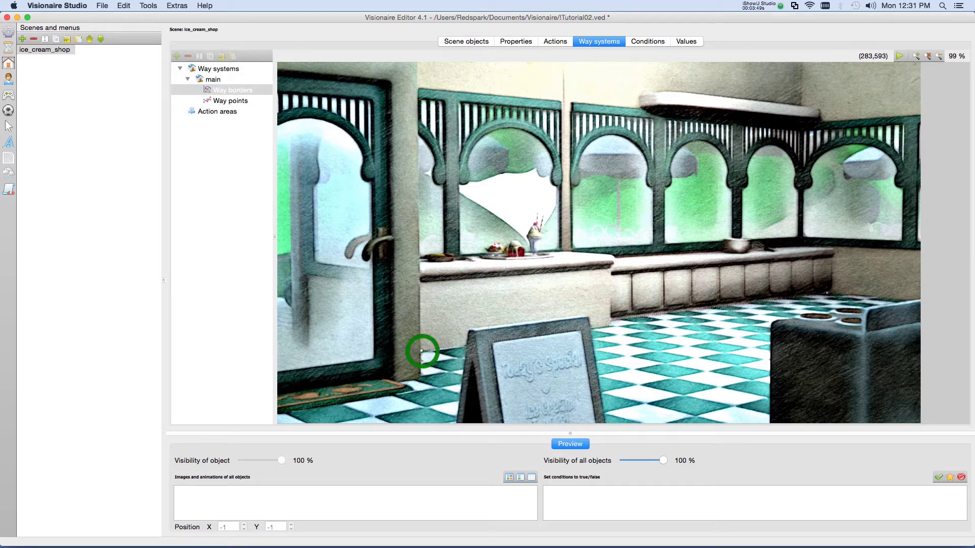
{"action": "left_click", "coordinate": [422, 376]}
{"action": "left_click", "coordinate": [387, 379]}
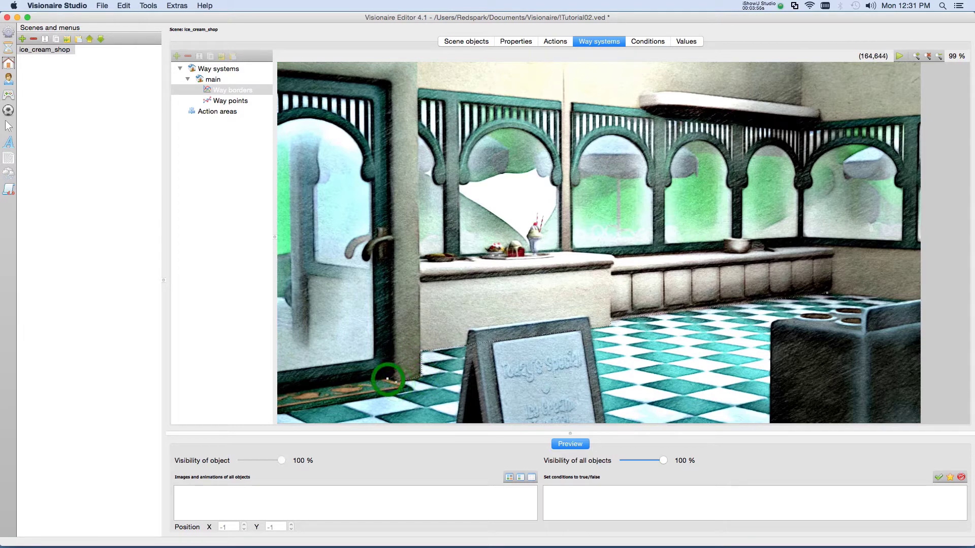
{"action": "left_click", "coordinate": [278, 395]}
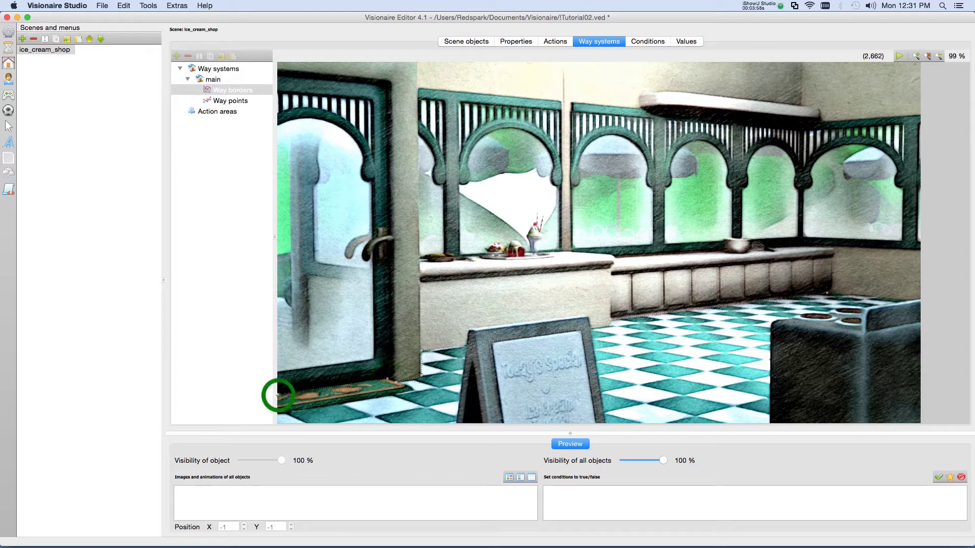
- Add four border points from the bottom-left corner along the bottom edge toward the counter
{"action": "left_click", "coordinate": [278, 423]}
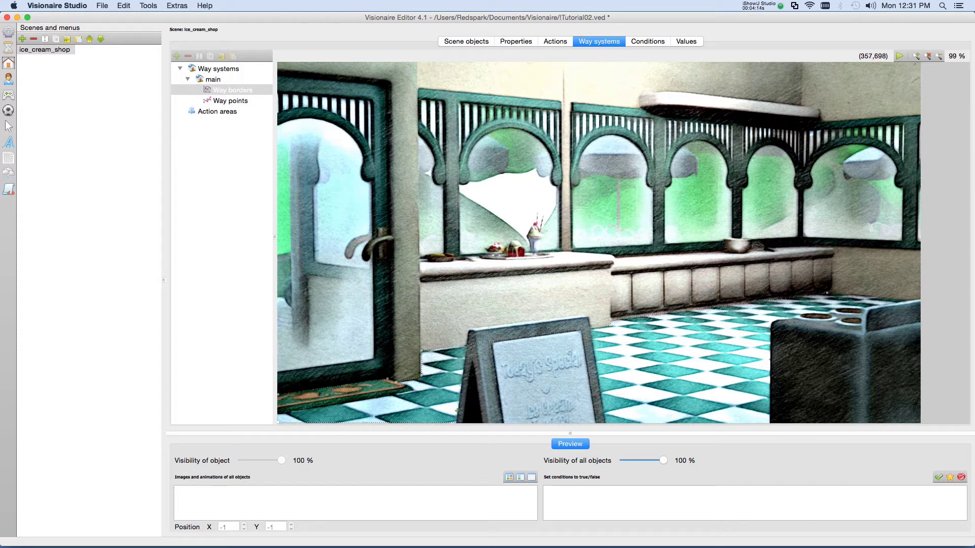
{"action": "left_click", "coordinate": [456, 421]}
{"action": "left_click", "coordinate": [456, 410]}
{"action": "left_click", "coordinate": [565, 397]}
- Add border points along the bottom right and up beside the stove, closing at the first point
{"action": "left_click", "coordinate": [607, 422]}
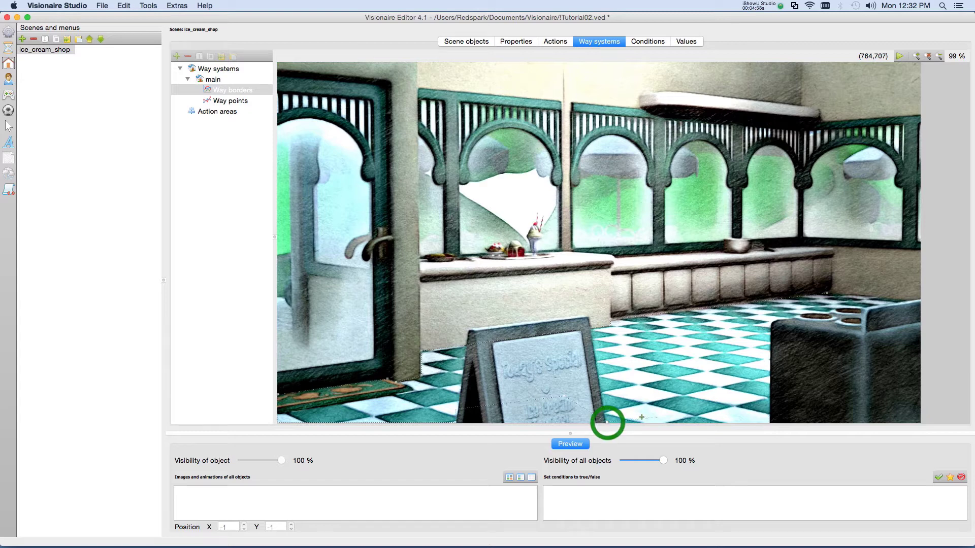
{"action": "left_click", "coordinate": [769, 422]}
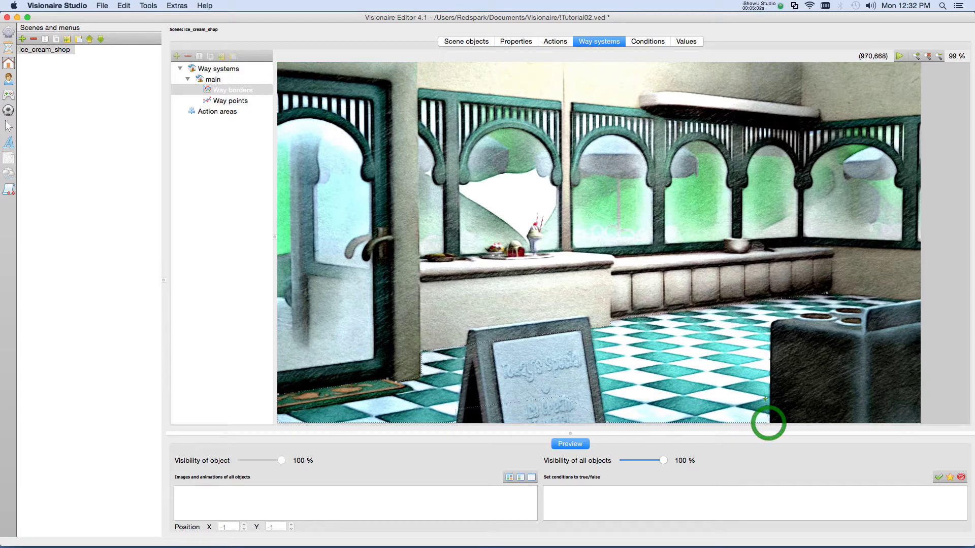
{"action": "left_click", "coordinate": [769, 399]}
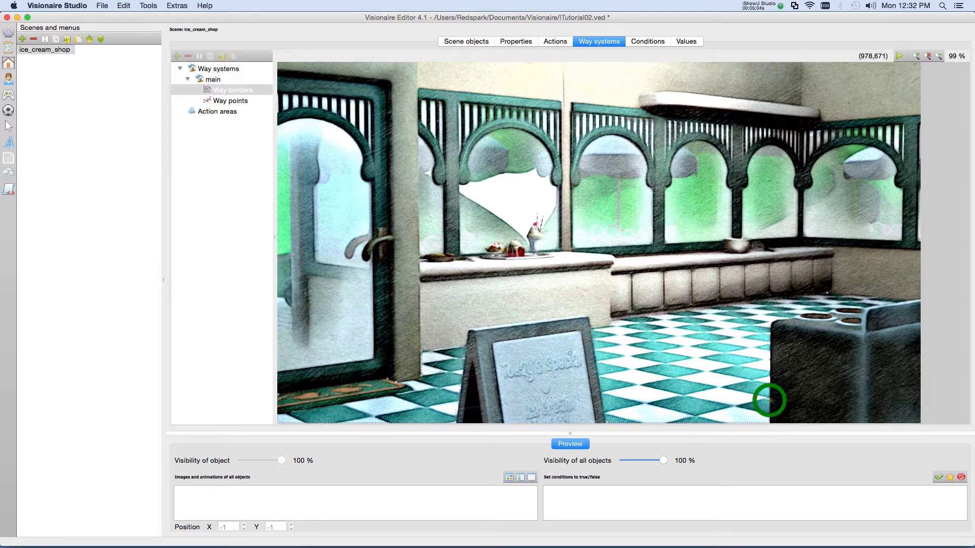
{"action": "left_click", "coordinate": [850, 374]}
{"action": "left_click", "coordinate": [919, 383]}
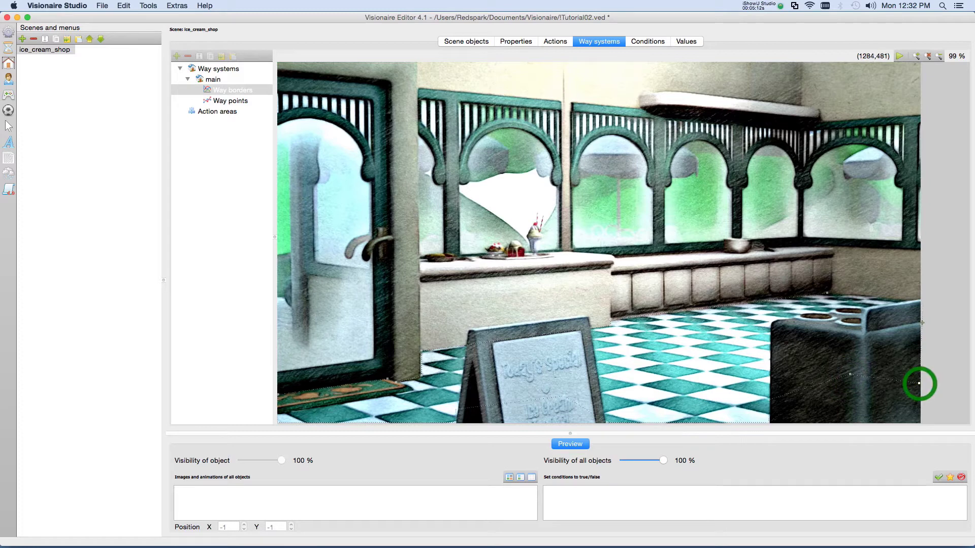
{"action": "left_click", "coordinate": [919, 299]}
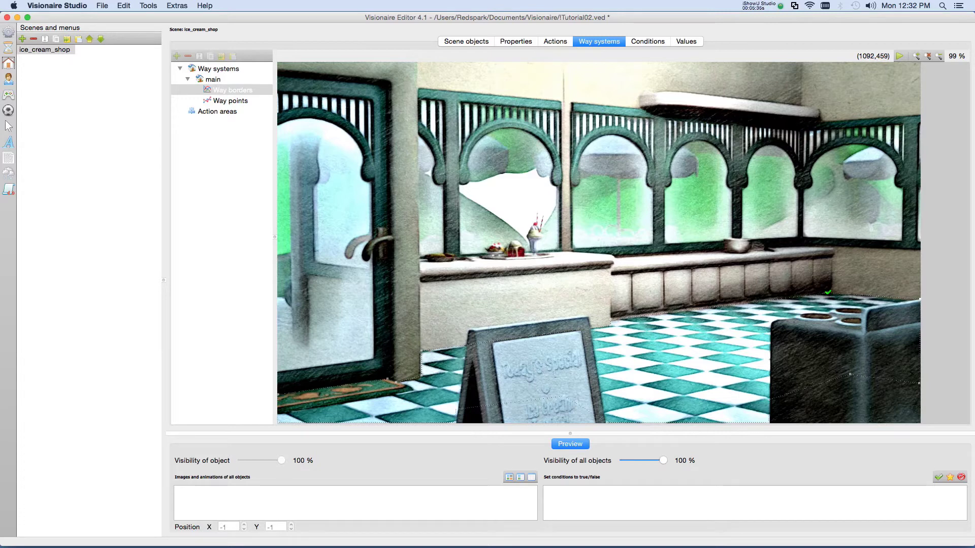
{"action": "left_click", "coordinate": [827, 293]}
- Nudge border vertices near the stove corner and sign, and insert an extra point on the border line
{"action": "left_click_drag", "start_coordinate": [849, 374], "coordinate": [851, 371]}
{"action": "left_click", "coordinate": [770, 401]}
{"action": "left_click_drag", "start_coordinate": [769, 401], "coordinate": [768, 403]}
{"action": "left_click", "coordinate": [455, 410]}
{"action": "left_click", "coordinate": [566, 397]}
{"action": "left_click", "coordinate": [725, 306]}
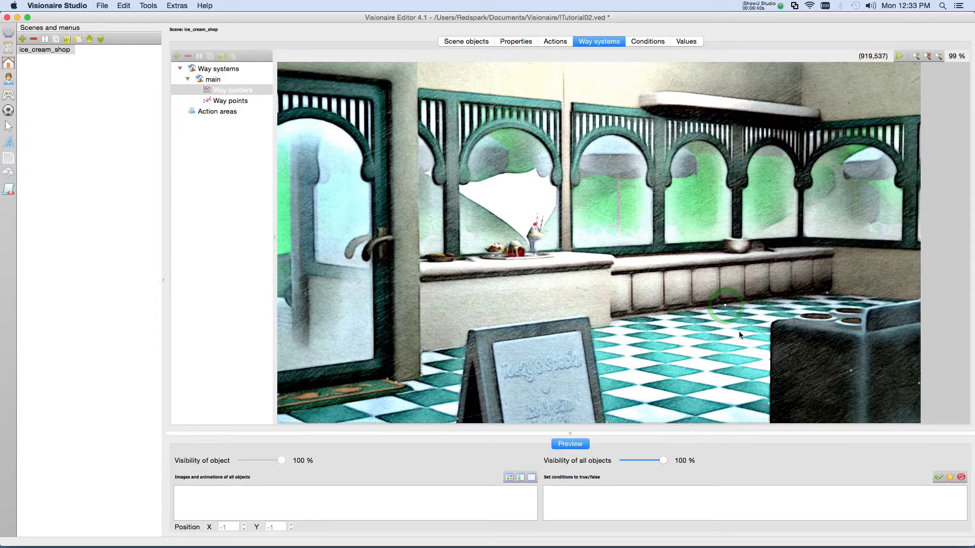
- Delete the extra border point and lower the vertex at the counter's right edge
{"action": "key", "text": "Delete"}
{"action": "left_click", "coordinate": [724, 306]}
{"action": "left_click", "coordinate": [850, 371]}
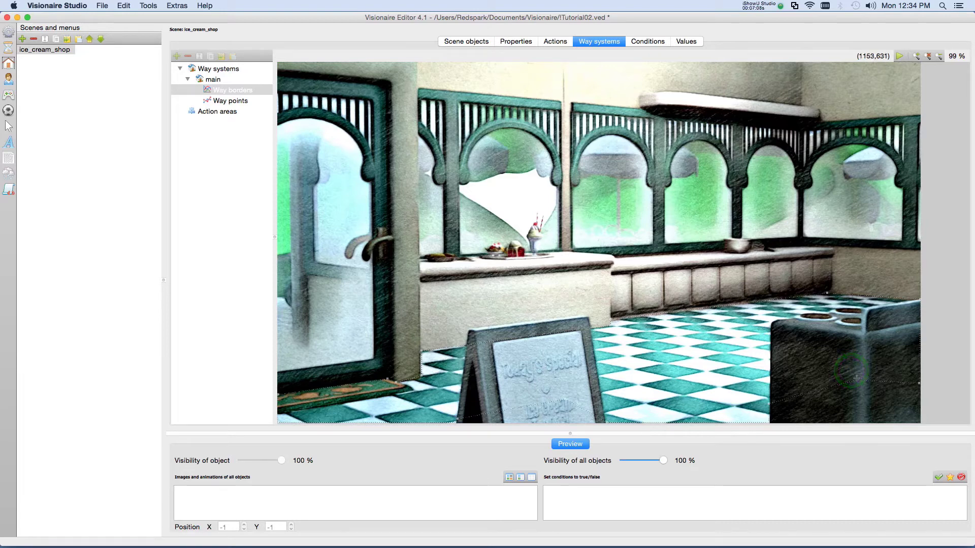
{"action": "left_click", "coordinate": [769, 404]}
{"action": "left_click_drag", "start_coordinate": [919, 385], "coordinate": [919, 389]}
- Save the project and run it in Visionaire Player
{"action": "left_click", "coordinate": [855, 378]}
{"action": "left_click", "coordinate": [100, 6]}
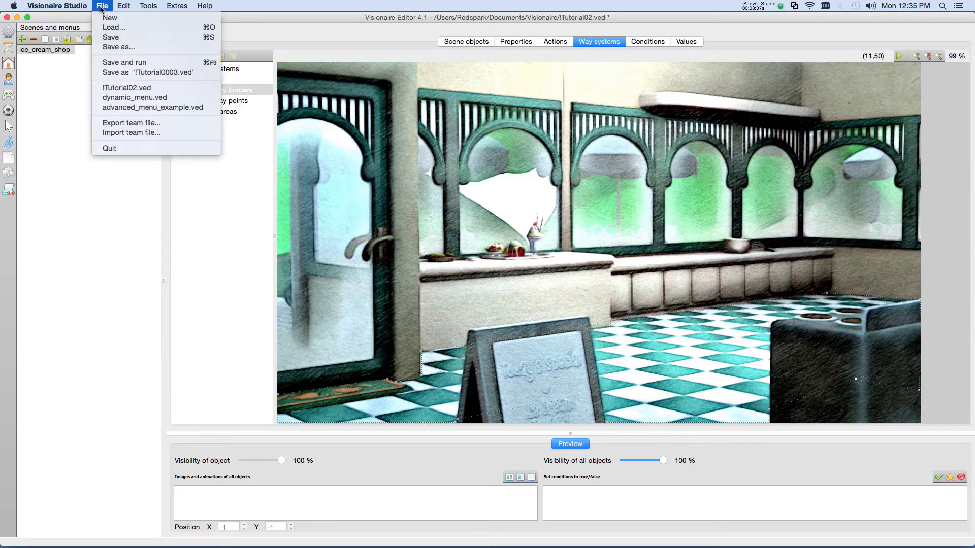
{"action": "left_click", "coordinate": [118, 62]}
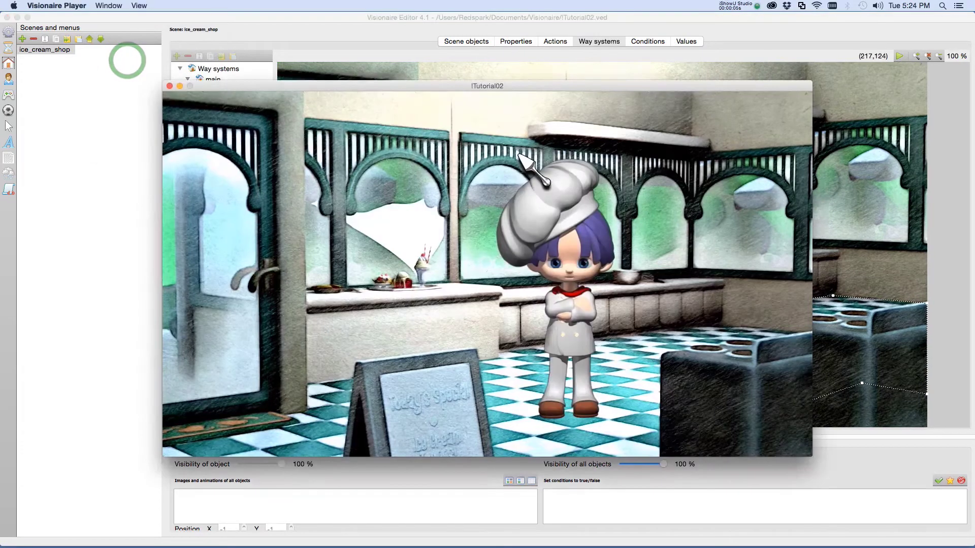
- Walk the cook across the front, right and back floor to check the reachable areas
{"action": "left_click", "coordinate": [644, 376]}
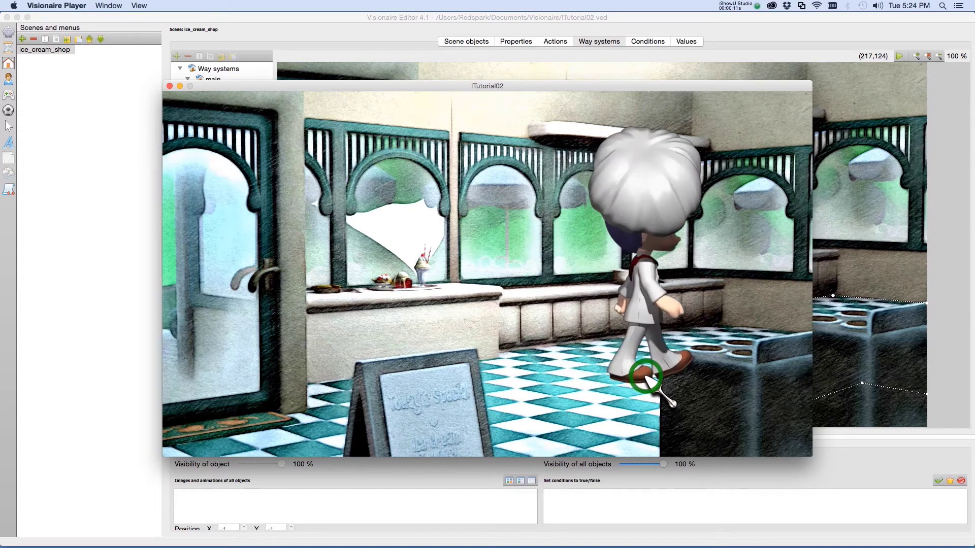
{"action": "left_click", "coordinate": [544, 375]}
{"action": "left_click", "coordinate": [515, 404]}
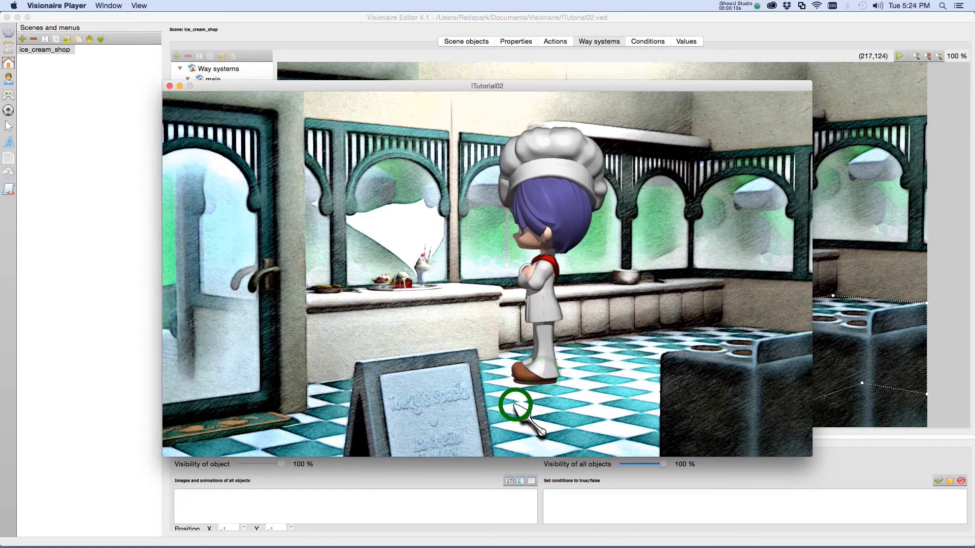
{"action": "left_click", "coordinate": [643, 435]}
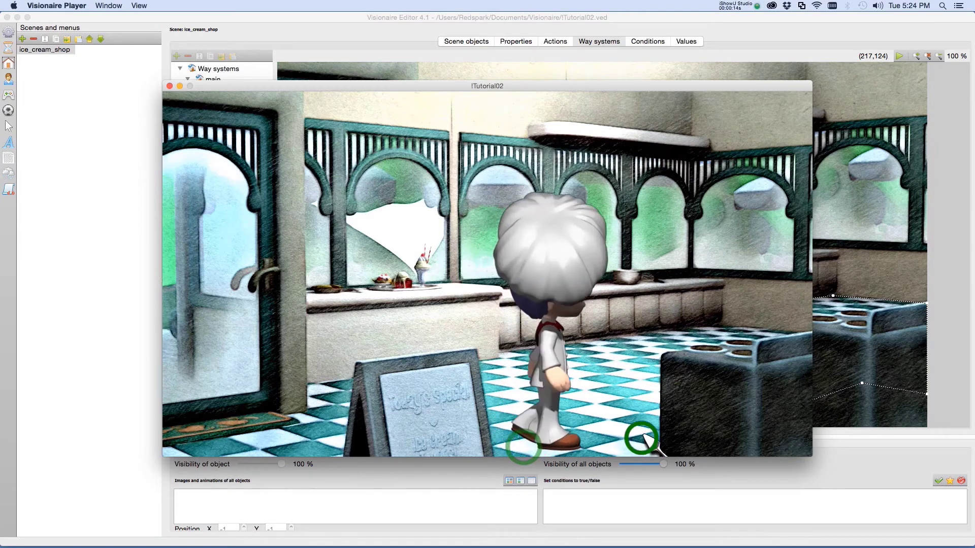
{"action": "left_click", "coordinate": [688, 396]}
{"action": "left_click", "coordinate": [772, 346]}
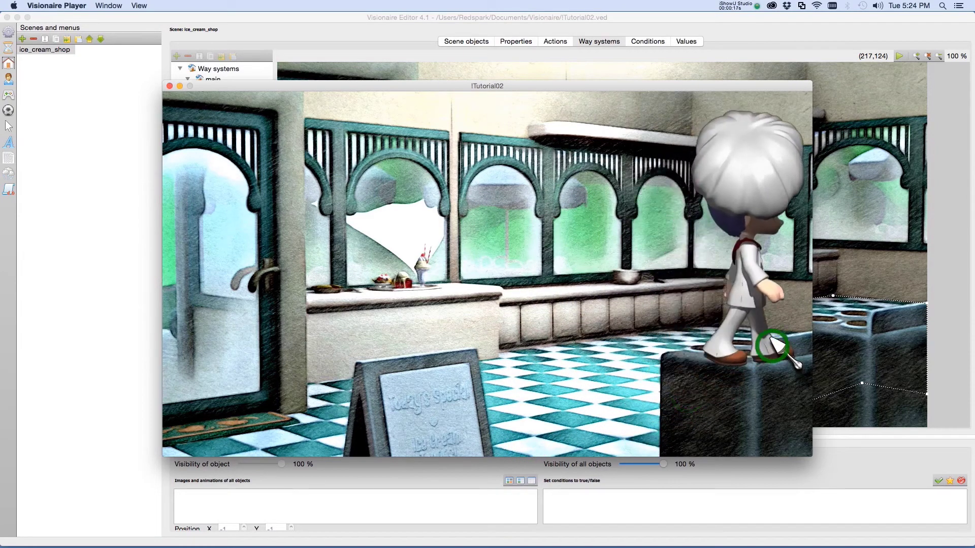
{"action": "left_click", "coordinate": [685, 310]}
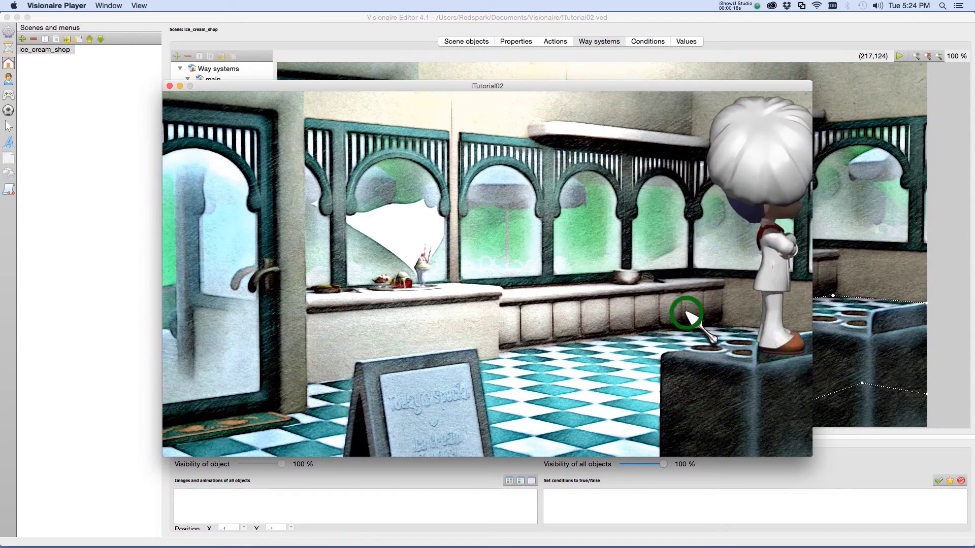
{"action": "left_click", "coordinate": [544, 281]}
{"action": "left_click", "coordinate": [417, 289]}
{"action": "left_click", "coordinate": [525, 375]}
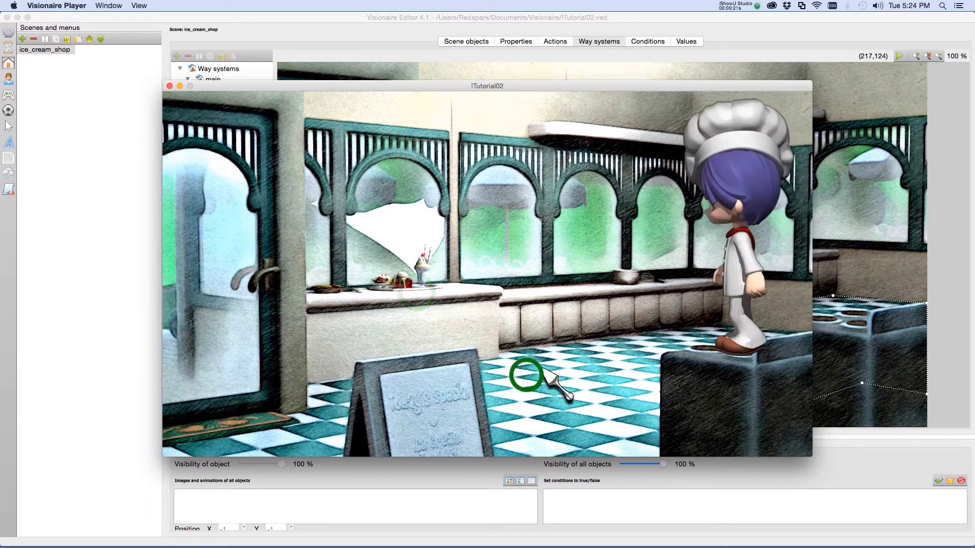
- Click the windows, counters, sign and door to confirm the cook stays within the floor border
{"action": "left_click", "coordinate": [601, 219]}
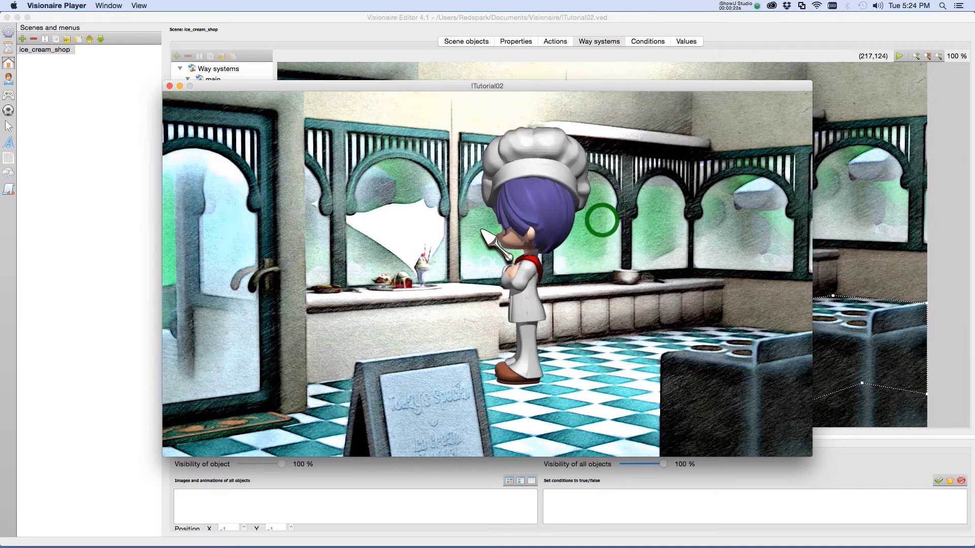
{"action": "left_click", "coordinate": [378, 232]}
{"action": "left_click", "coordinate": [347, 328]}
{"action": "left_click", "coordinate": [691, 294]}
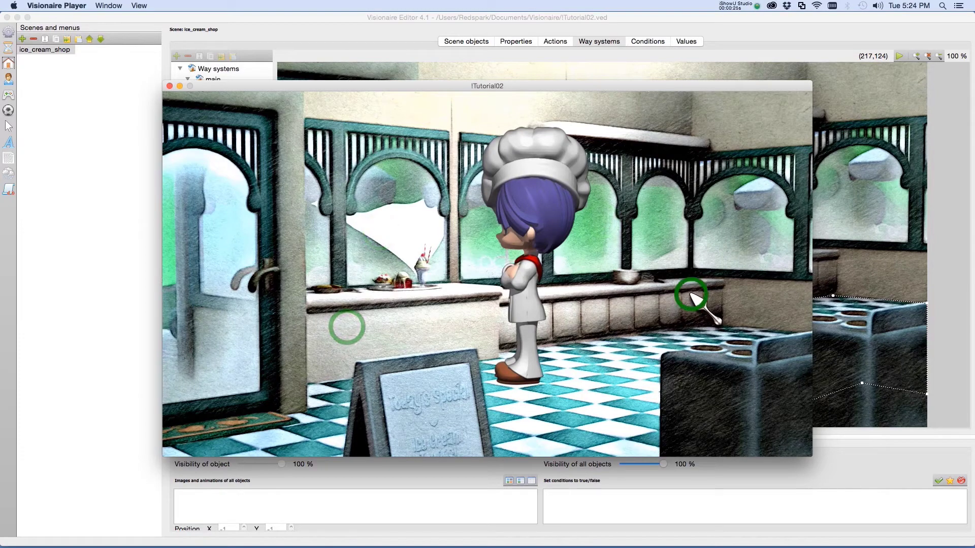
{"action": "left_click", "coordinate": [685, 228]}
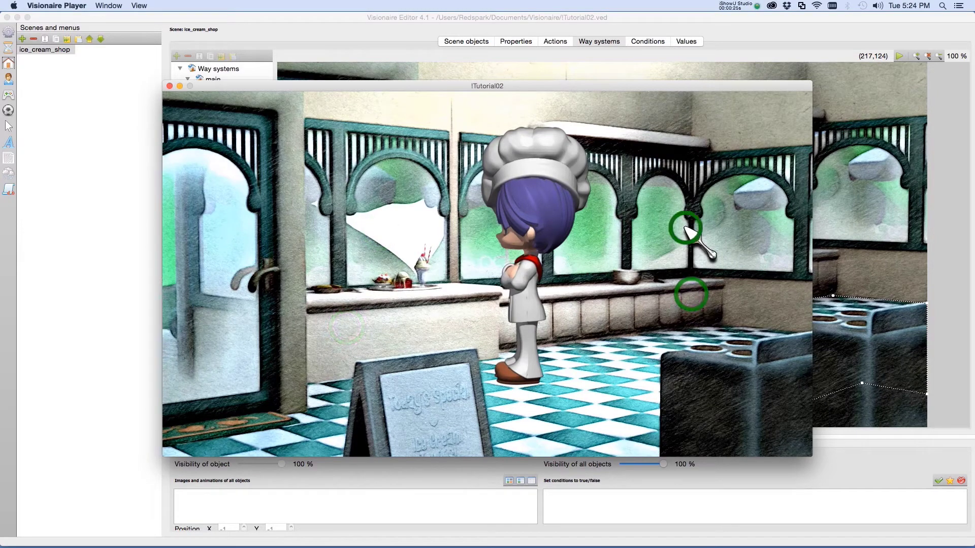
{"action": "left_click", "coordinate": [777, 446]}
{"action": "left_click", "coordinate": [759, 450]}
{"action": "left_click", "coordinate": [781, 440]}
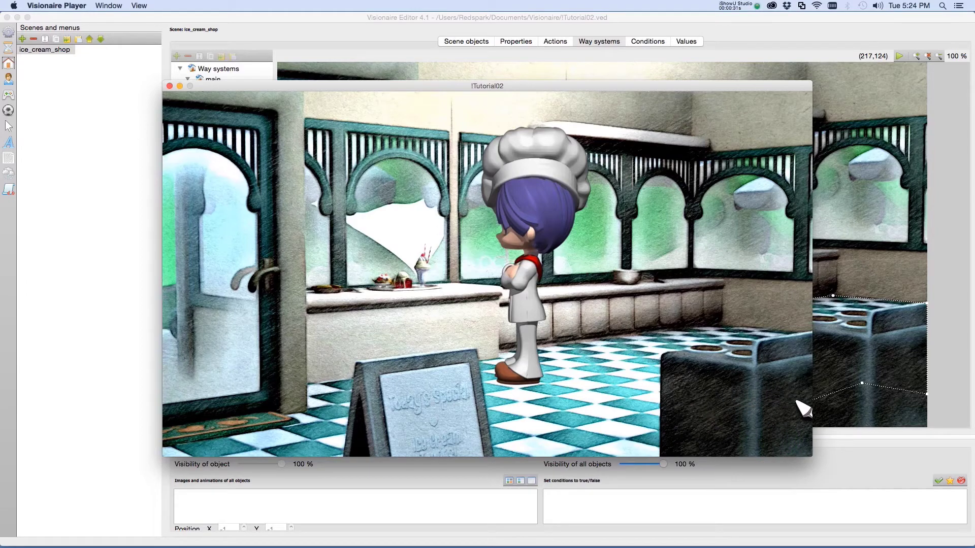
{"action": "left_click", "coordinate": [777, 432]}
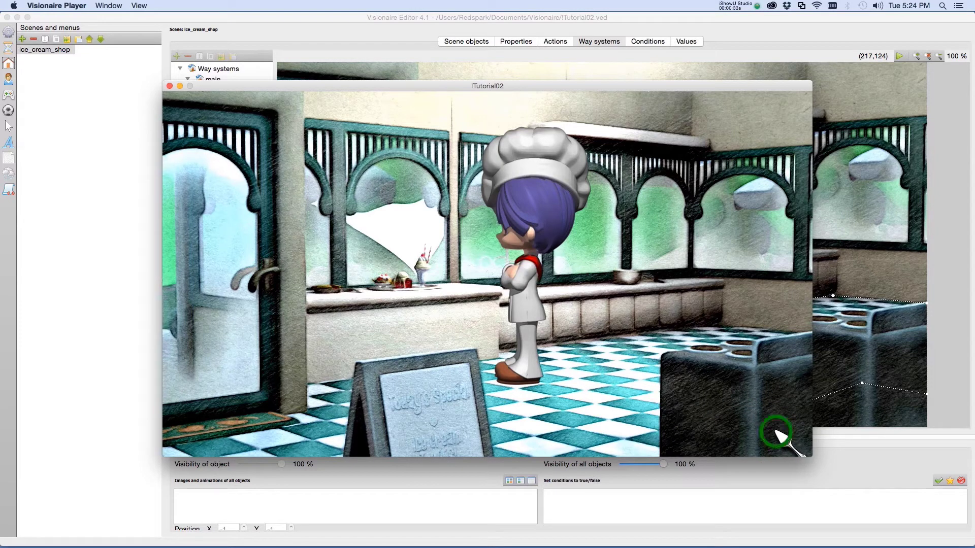
{"action": "left_click", "coordinate": [437, 445]}
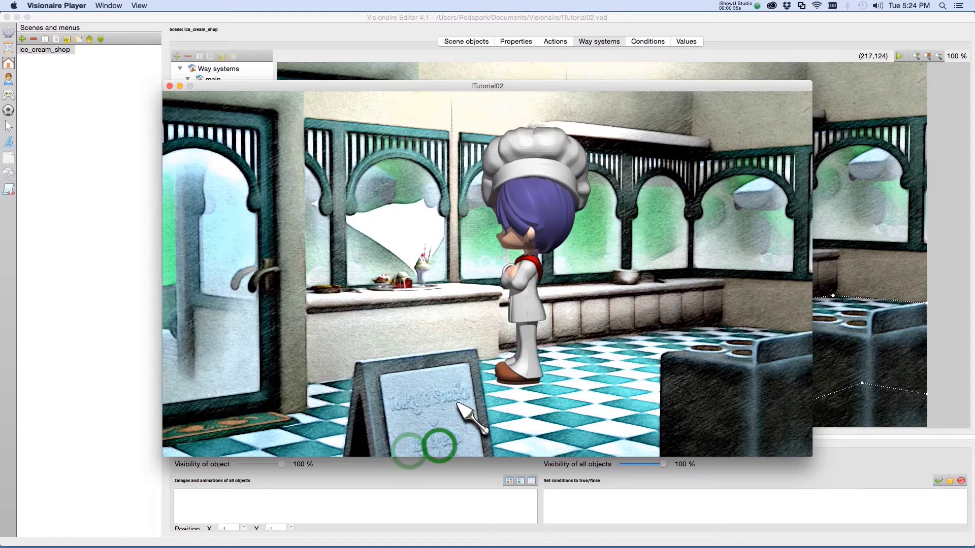
{"action": "left_click", "coordinate": [209, 320]}
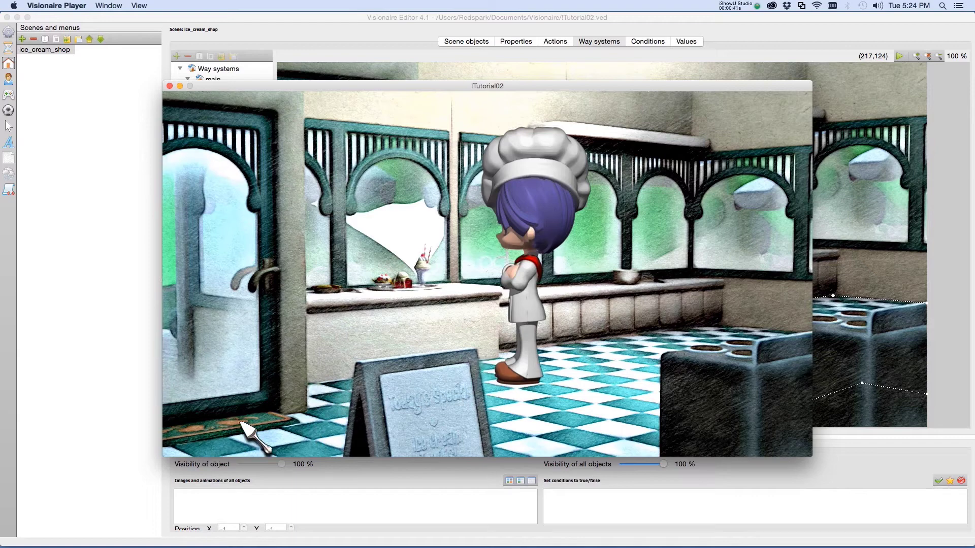
{"action": "left_click", "coordinate": [281, 442]}
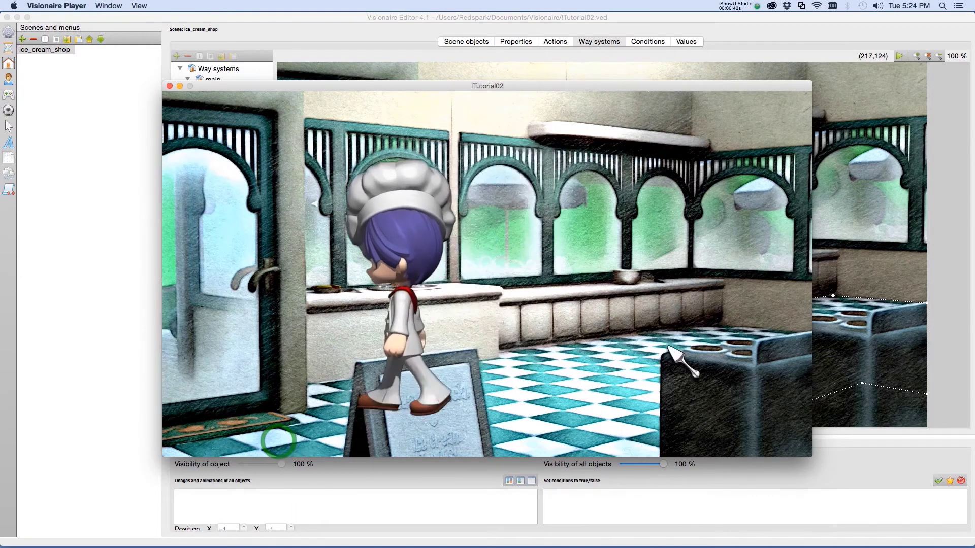
{"action": "left_click", "coordinate": [725, 337]}
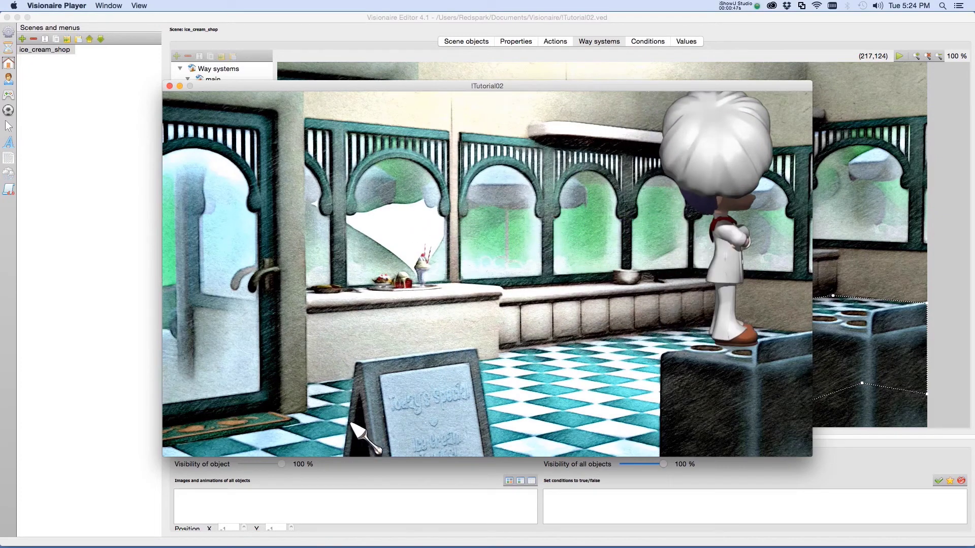
- Send the cook to the lower-left floor, the floor by the counter, and the bottom edge
{"action": "left_click", "coordinate": [292, 455]}
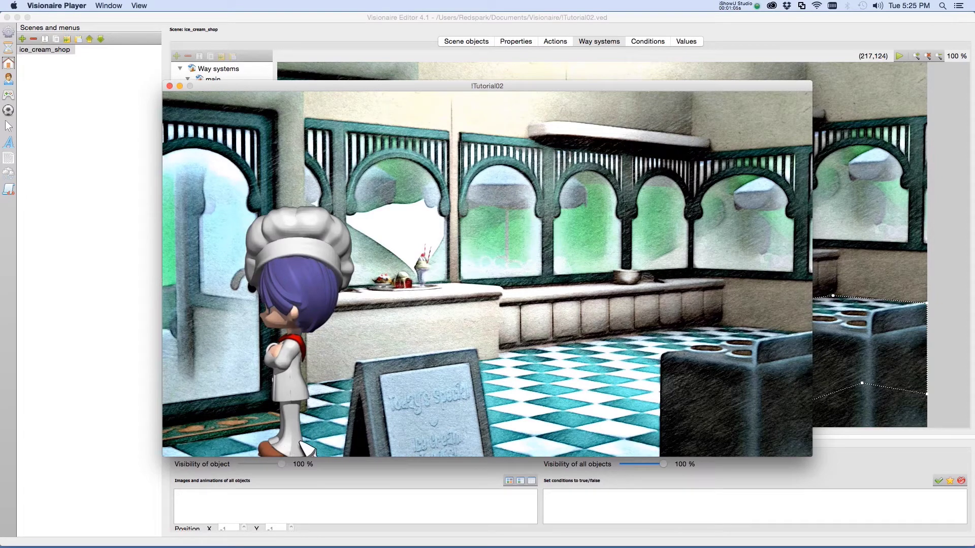
{"action": "left_click", "coordinate": [597, 375]}
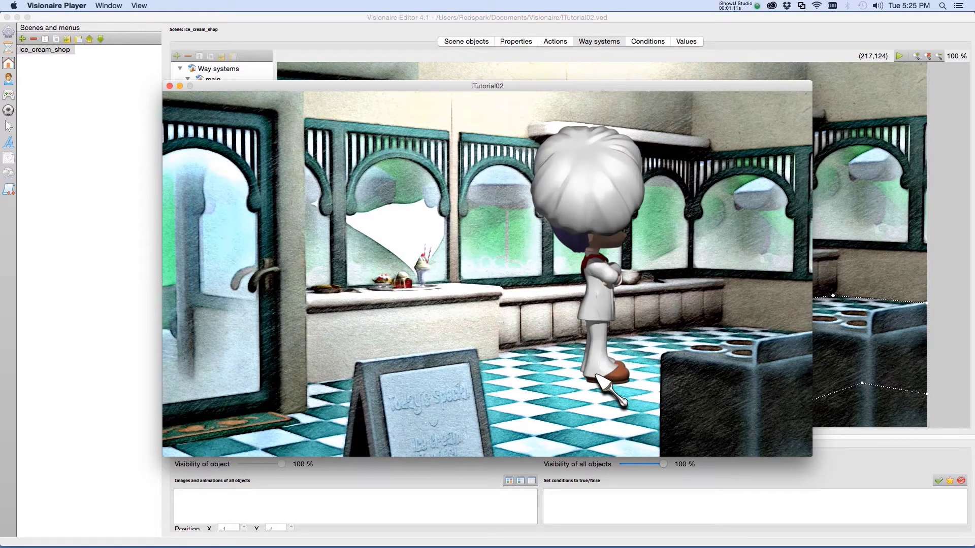
{"action": "left_click", "coordinate": [298, 455]}
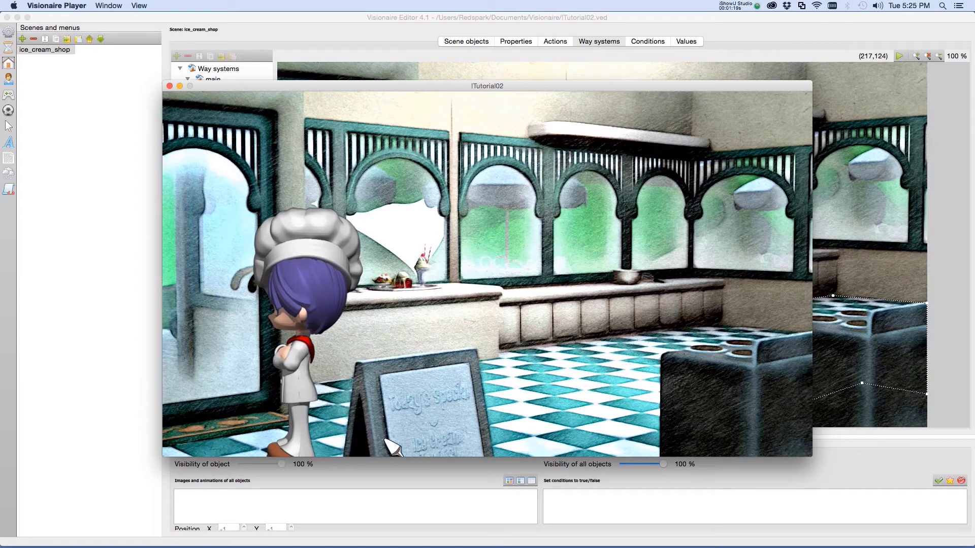
{"action": "left_click", "coordinate": [564, 453]}
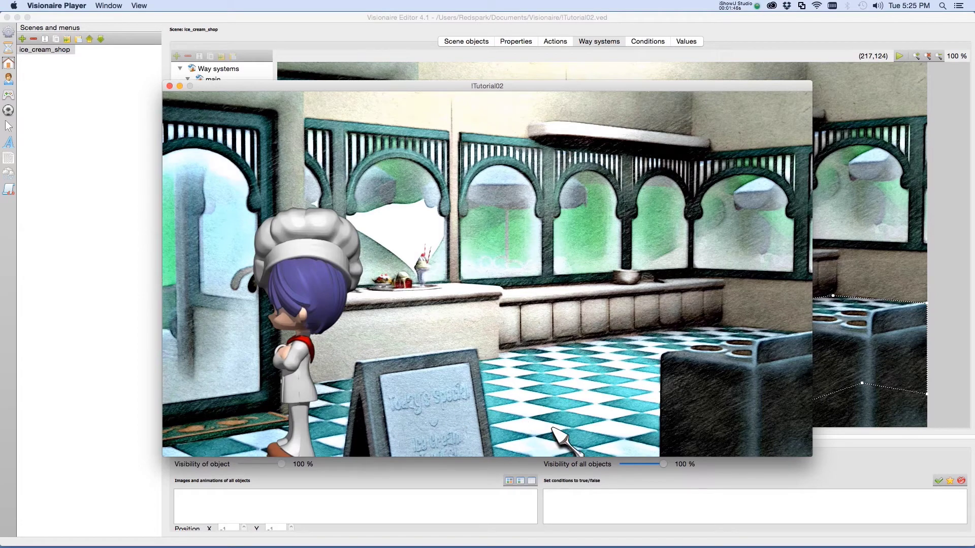
- Close the test game and place three main way points on the front floor around the sign
{"action": "left_click", "coordinate": [169, 86]}
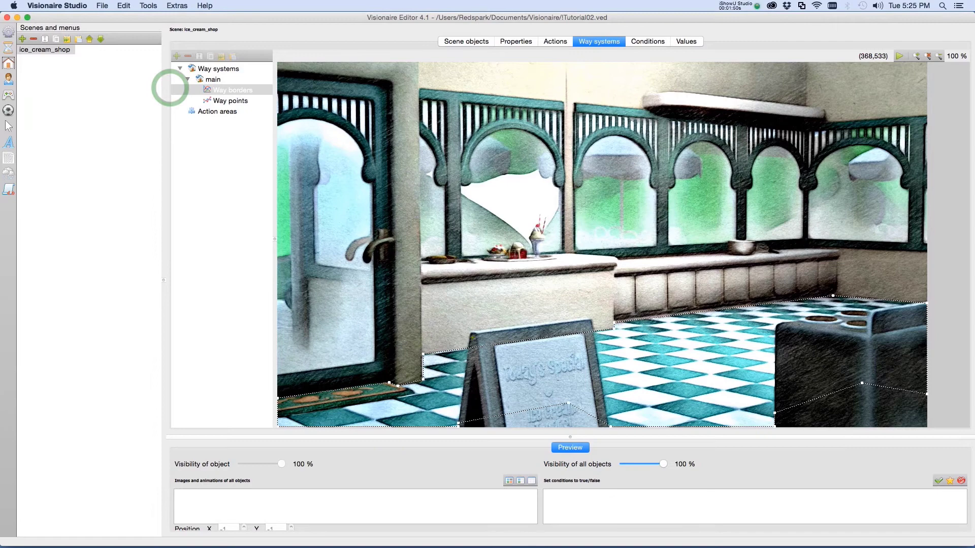
{"action": "left_click", "coordinate": [233, 101]}
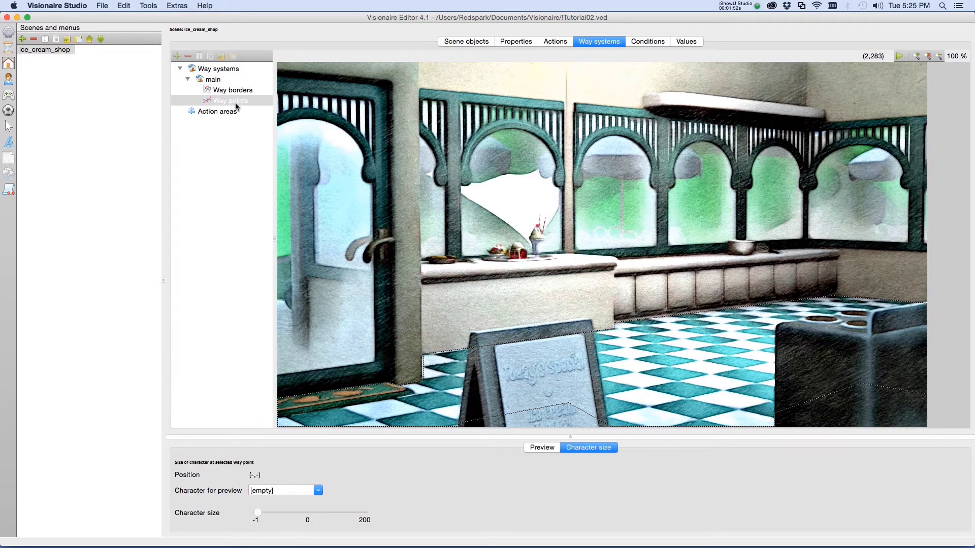
{"action": "left_click", "coordinate": [393, 420]}
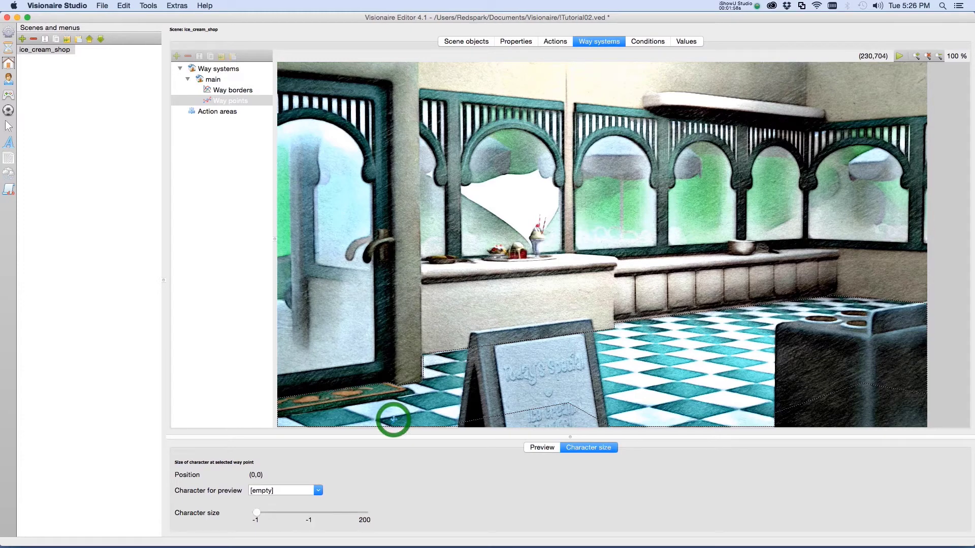
{"action": "left_click", "coordinate": [573, 378]}
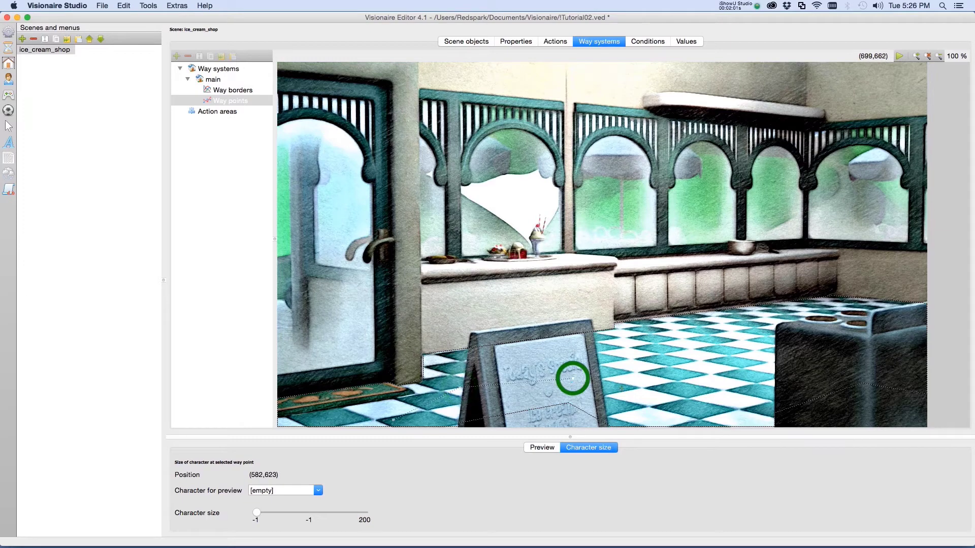
{"action": "left_click", "coordinate": [655, 420]}
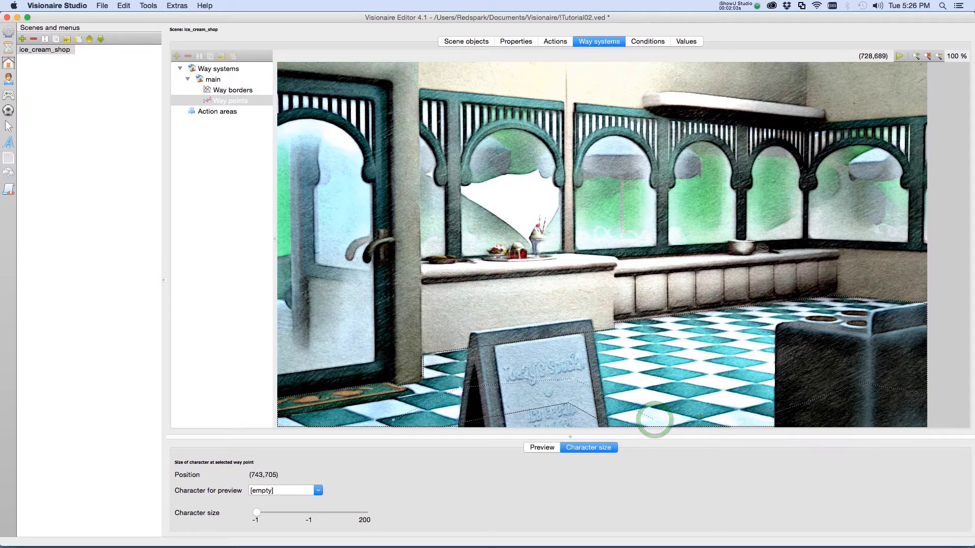
{"action": "left_click", "coordinate": [108, 8]}
- Save and run the game, then walk the cook back and forth along the bottom floor
{"action": "left_click", "coordinate": [122, 62]}
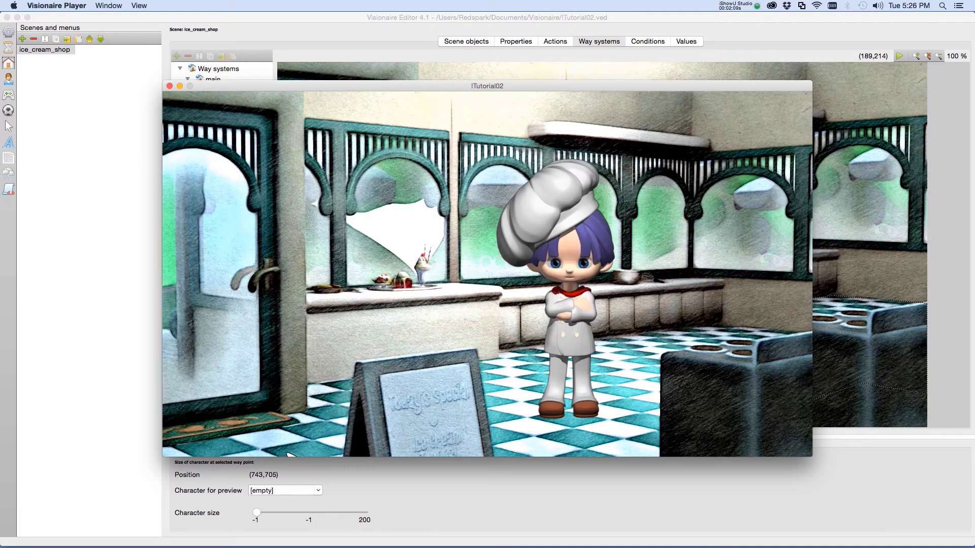
{"action": "left_click", "coordinate": [288, 454]}
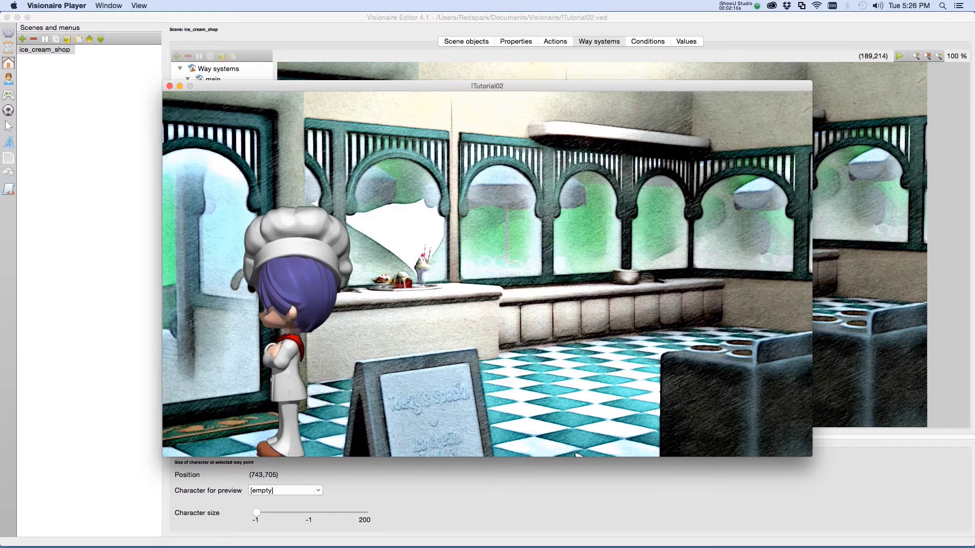
{"action": "left_click", "coordinate": [575, 453]}
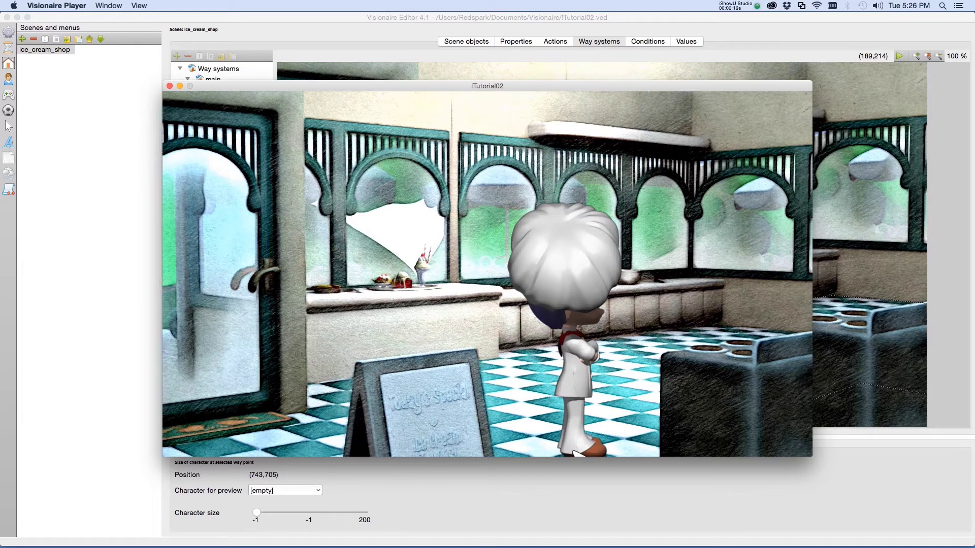
{"action": "left_click", "coordinate": [252, 439]}
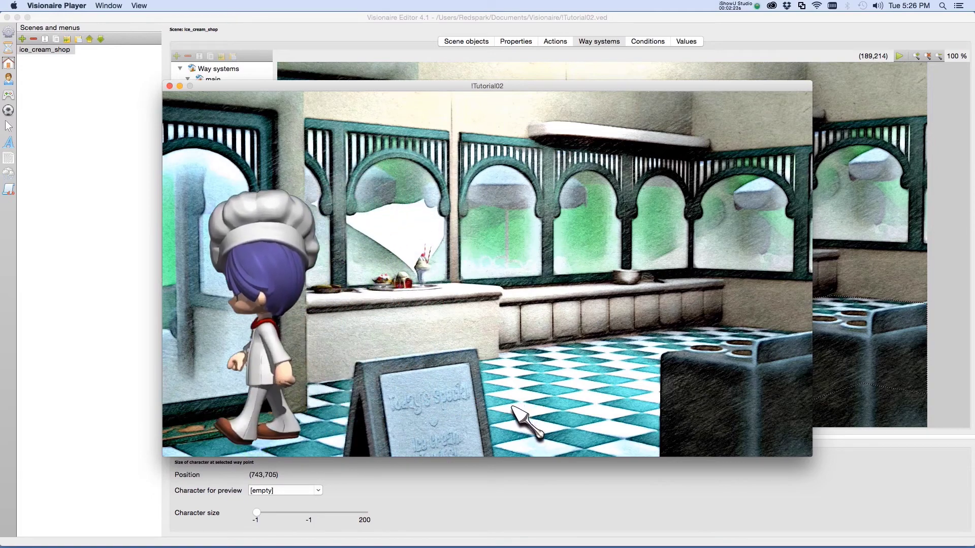
{"action": "left_click", "coordinate": [322, 450]}
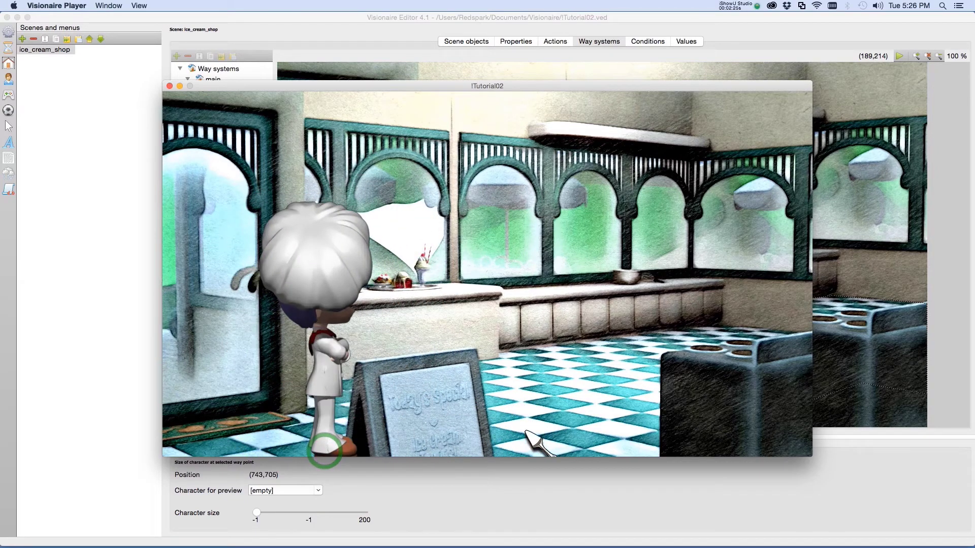
{"action": "left_click", "coordinate": [580, 438]}
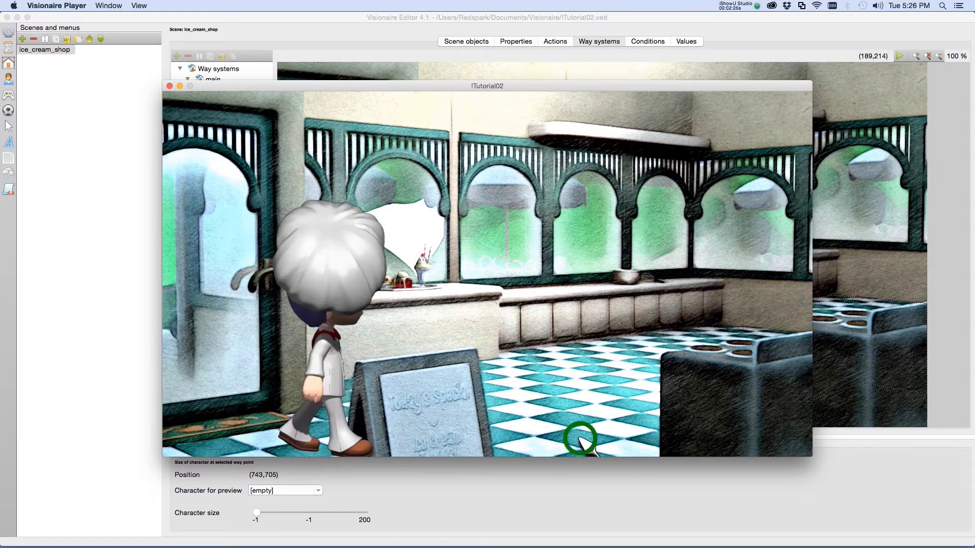
- Walk the cook to the right side, across the front floor, lower-left, then by the counter
{"action": "left_click", "coordinate": [804, 395]}
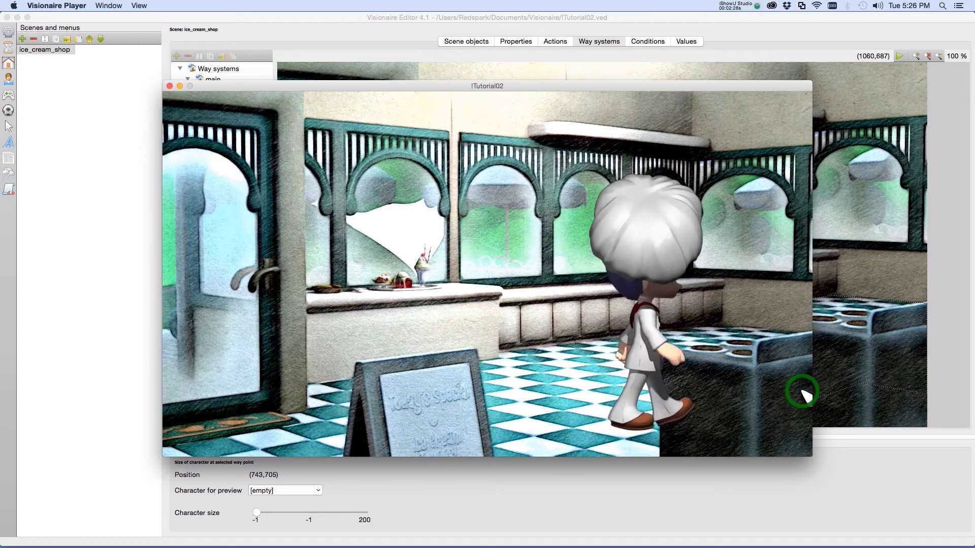
{"action": "left_click", "coordinate": [711, 328]}
{"action": "left_click", "coordinate": [583, 374]}
{"action": "left_click", "coordinate": [528, 409]}
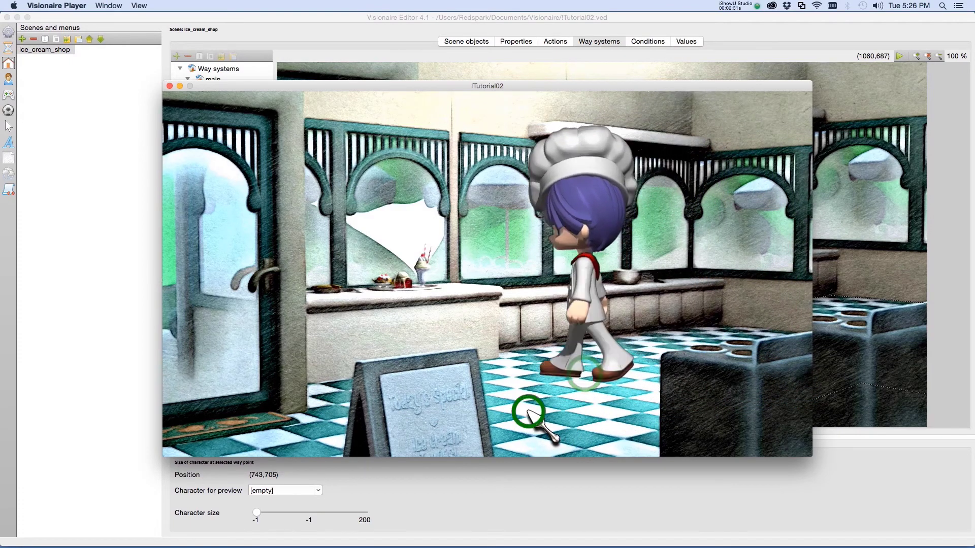
{"action": "left_click", "coordinate": [556, 442]}
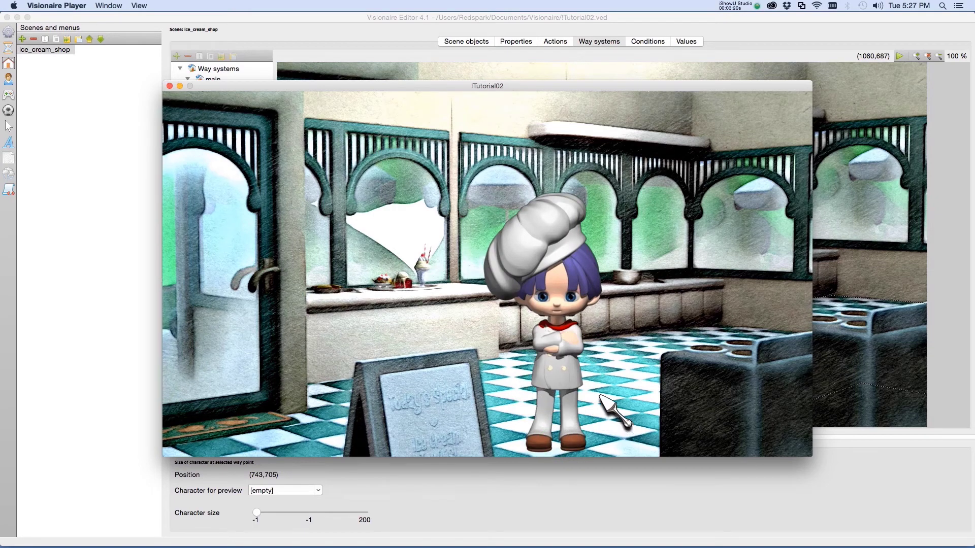
{"action": "left_click", "coordinate": [273, 441]}
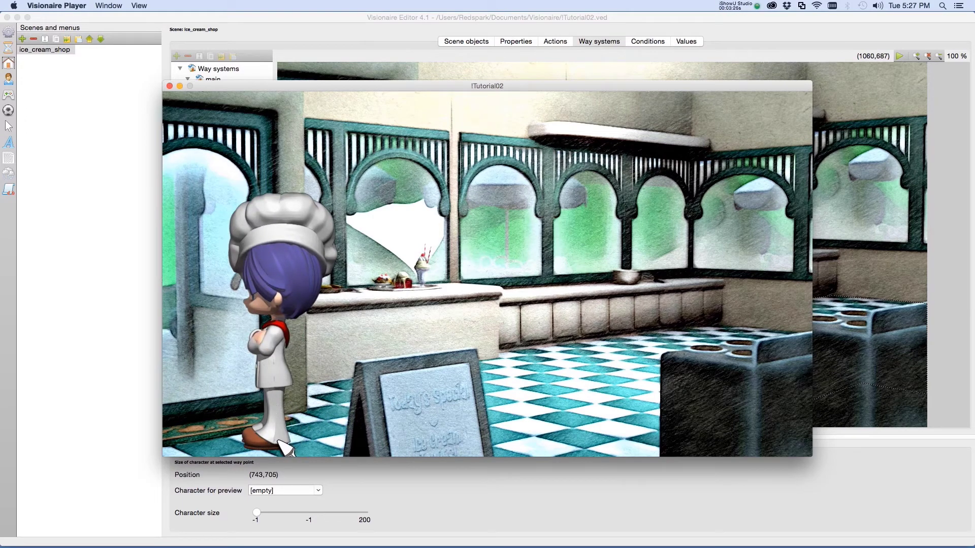
{"action": "left_click", "coordinate": [717, 331]}
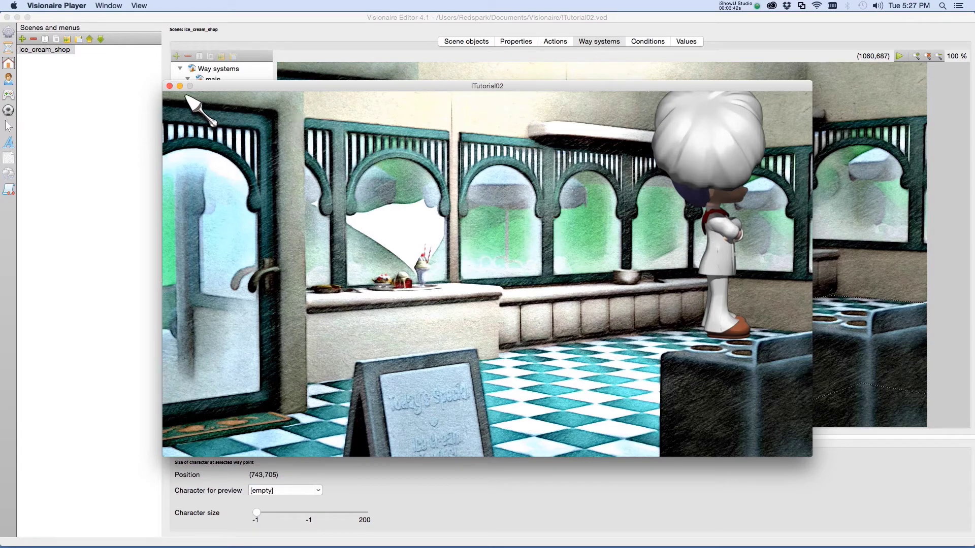
- Close the test run and choose cook as the Character for preview in Character size
{"action": "left_click", "coordinate": [169, 87]}
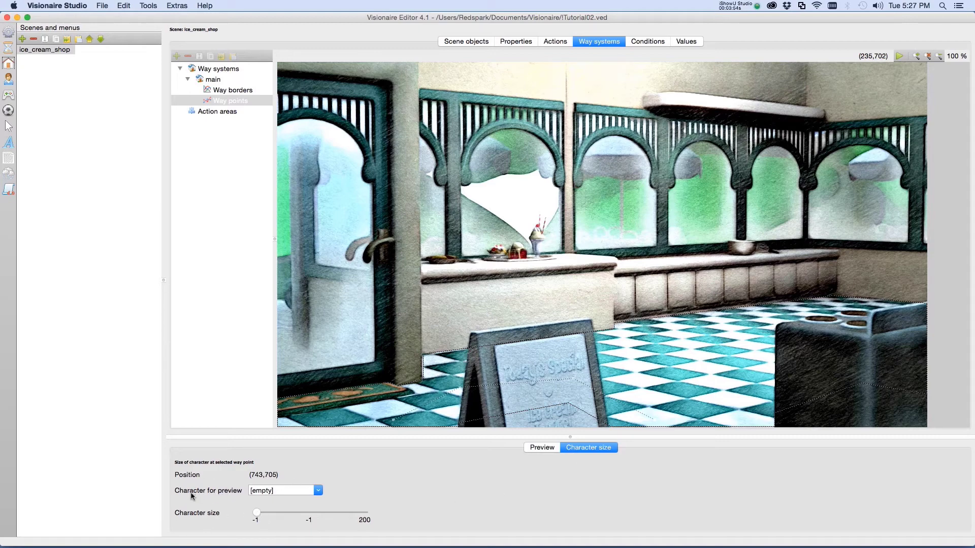
{"action": "left_click", "coordinate": [319, 490]}
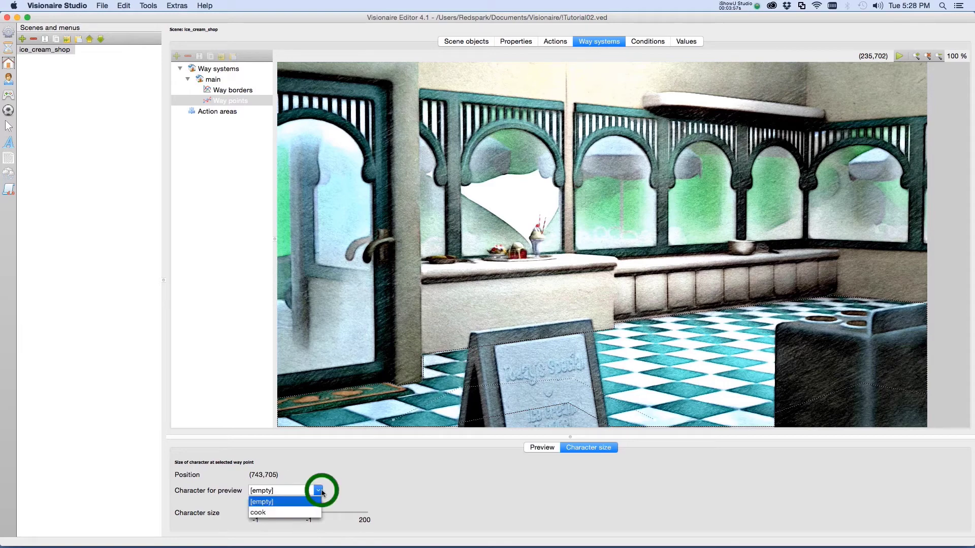
{"action": "left_click", "coordinate": [262, 514]}
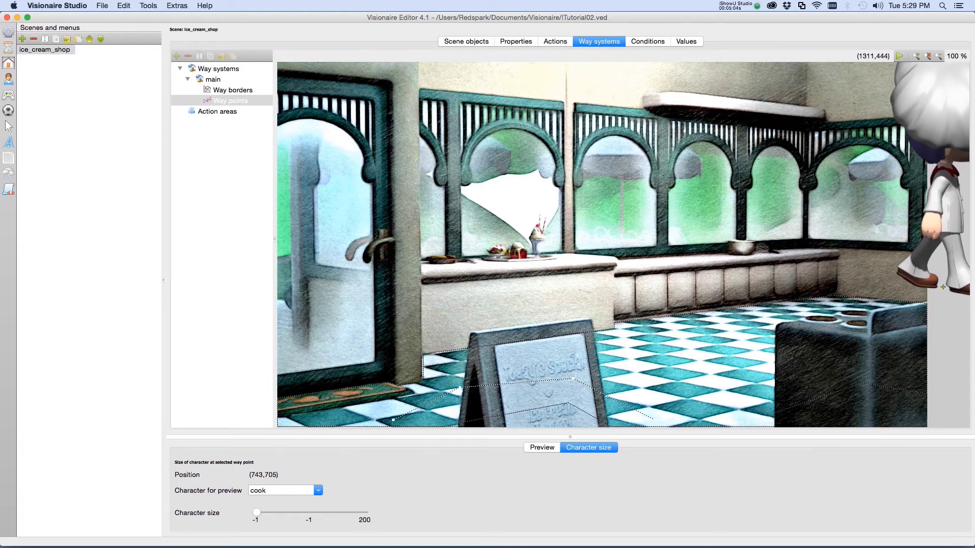
- Add a way point at (1311,713) on the right edge, linked to the upper one
{"action": "left_click", "coordinate": [943, 290]}
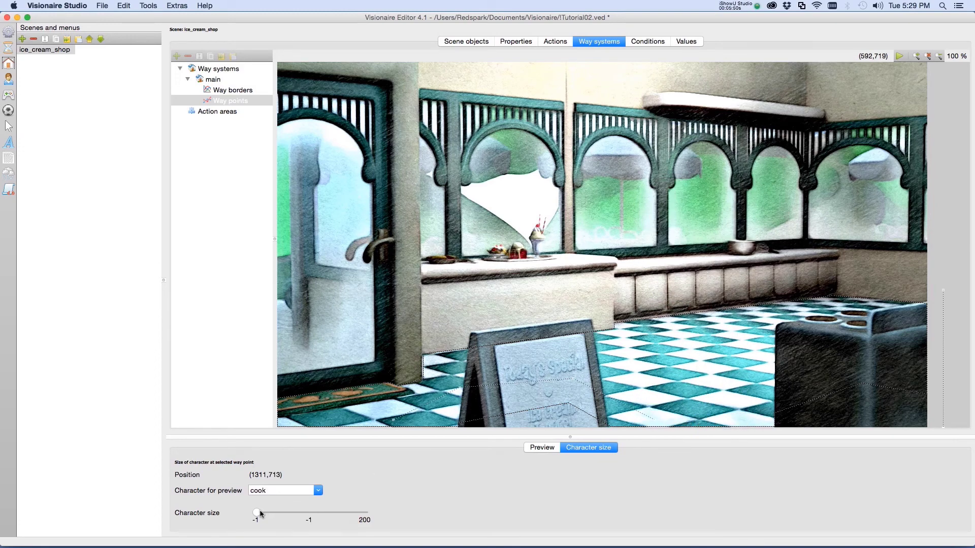
- Set the cook's Character size to 100 at the lower way point and 65 at (1311,449)
{"action": "left_click_drag", "start_coordinate": [287, 513], "coordinate": [299, 513]}
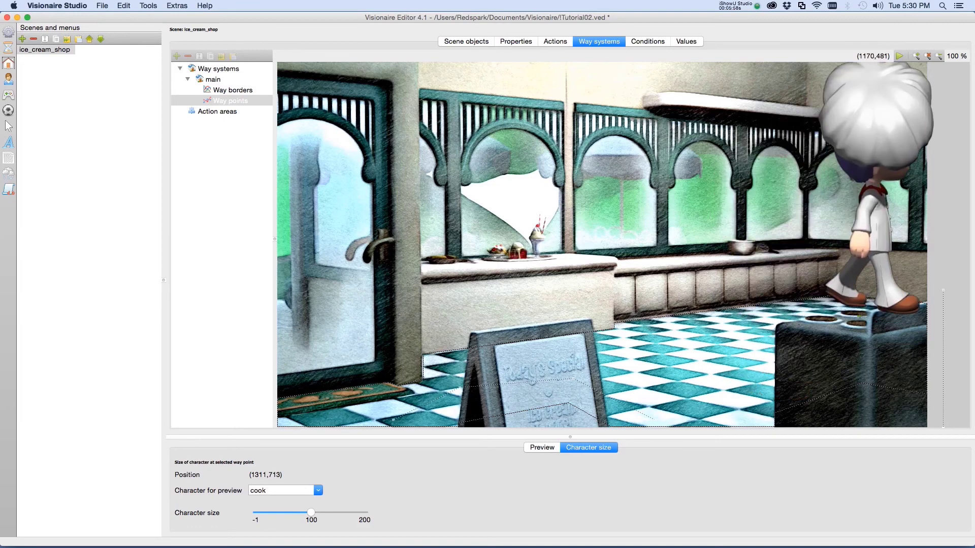
{"action": "left_click", "coordinate": [942, 290]}
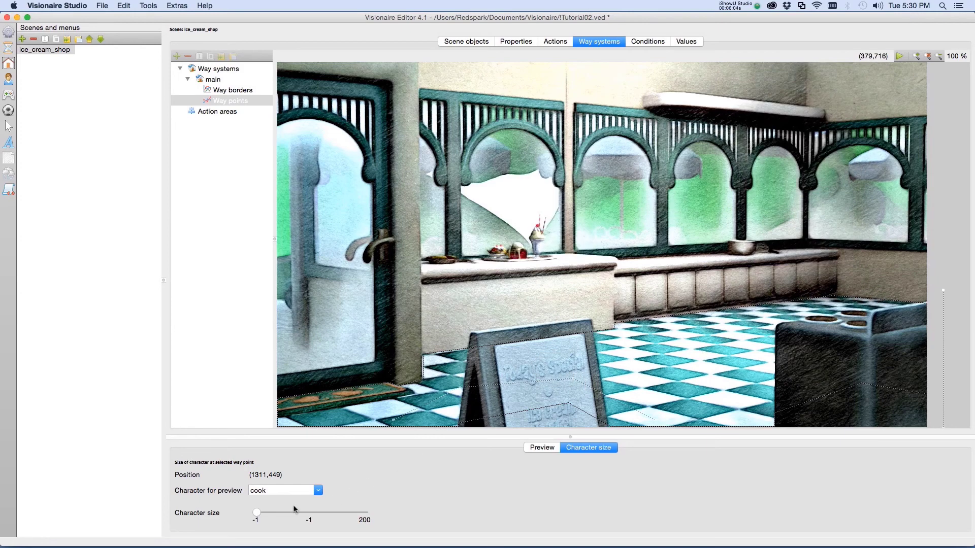
{"action": "left_click_drag", "start_coordinate": [282, 514], "coordinate": [294, 514]}
- Save and run the game, walking the cook between the front floor, lower-left, counter and middle floor to check scaling
{"action": "left_click", "coordinate": [103, 7]}
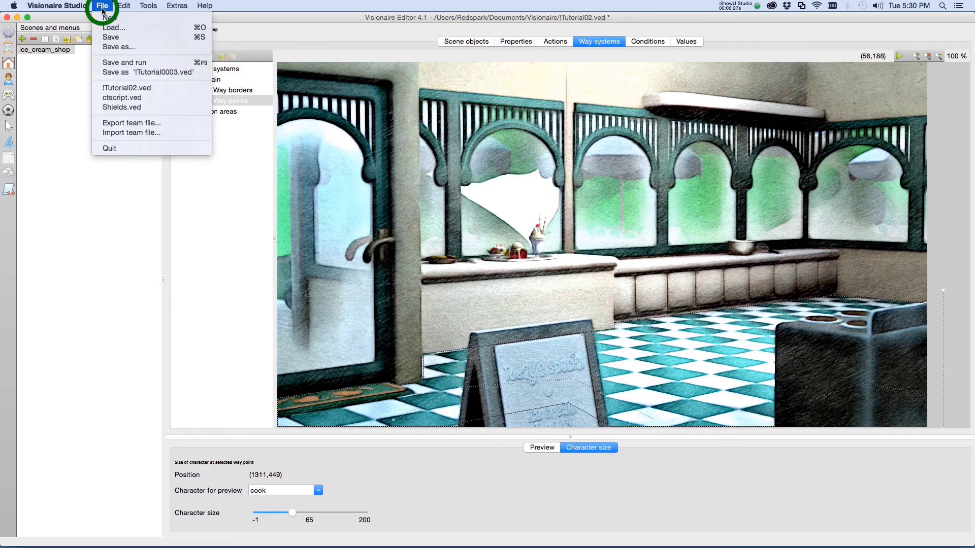
{"action": "left_click", "coordinate": [122, 62]}
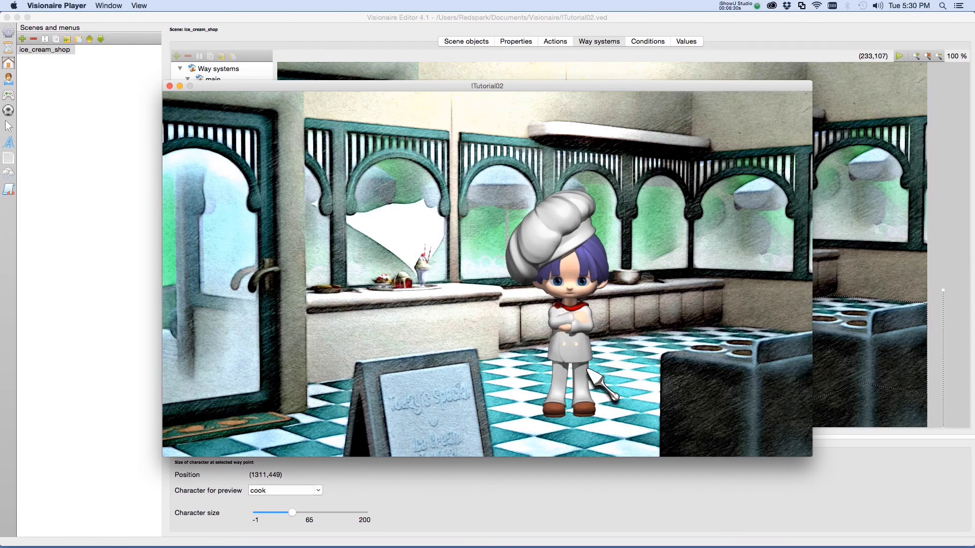
{"action": "left_click", "coordinate": [523, 422]}
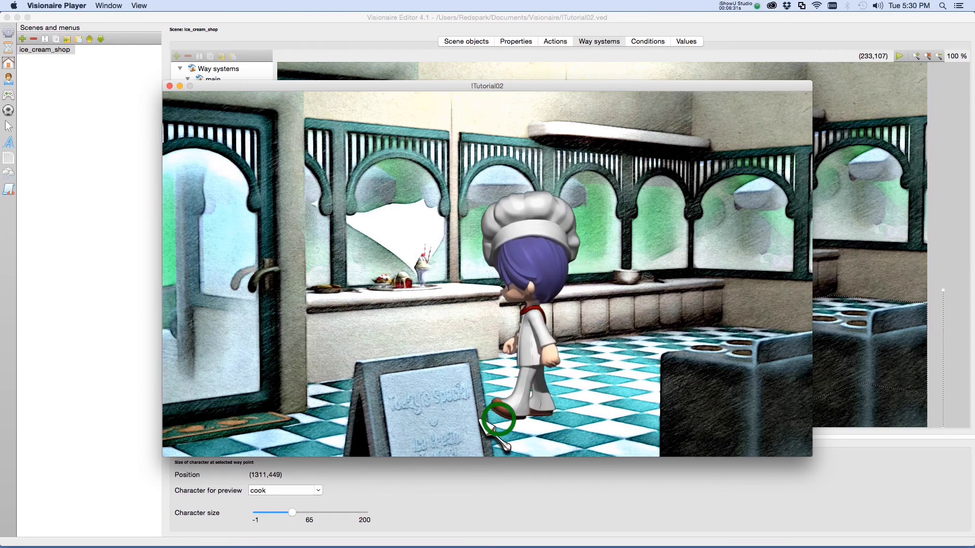
{"action": "left_click", "coordinate": [246, 430]}
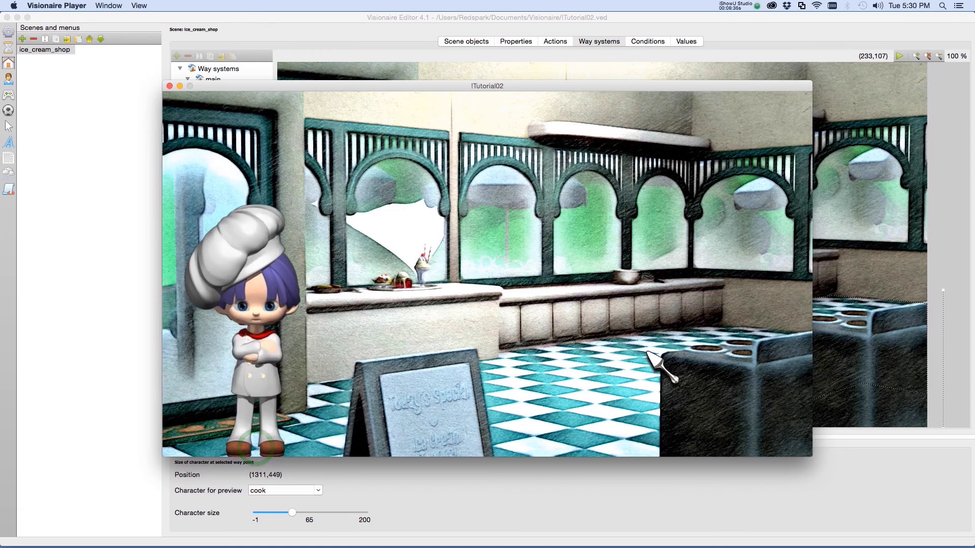
{"action": "left_click", "coordinate": [717, 333]}
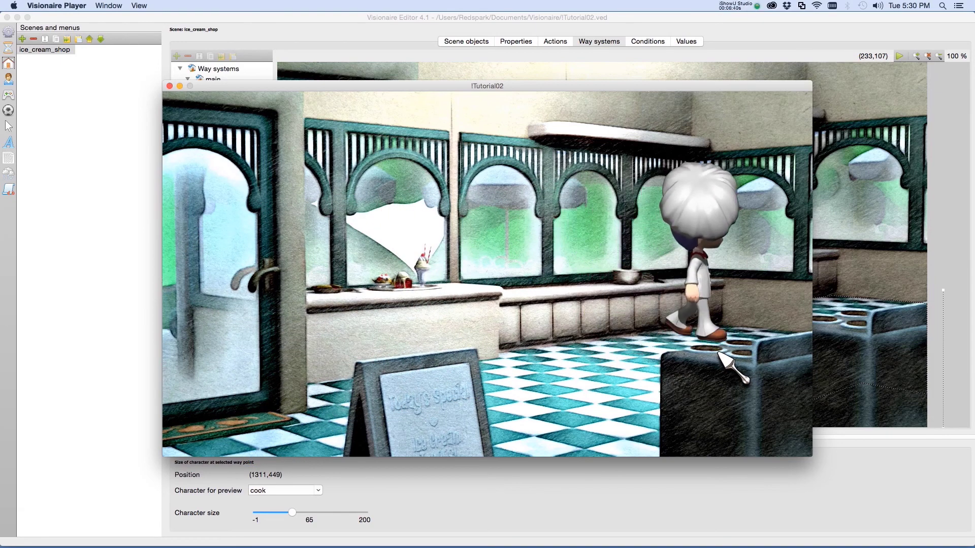
{"action": "left_click", "coordinate": [616, 426]}
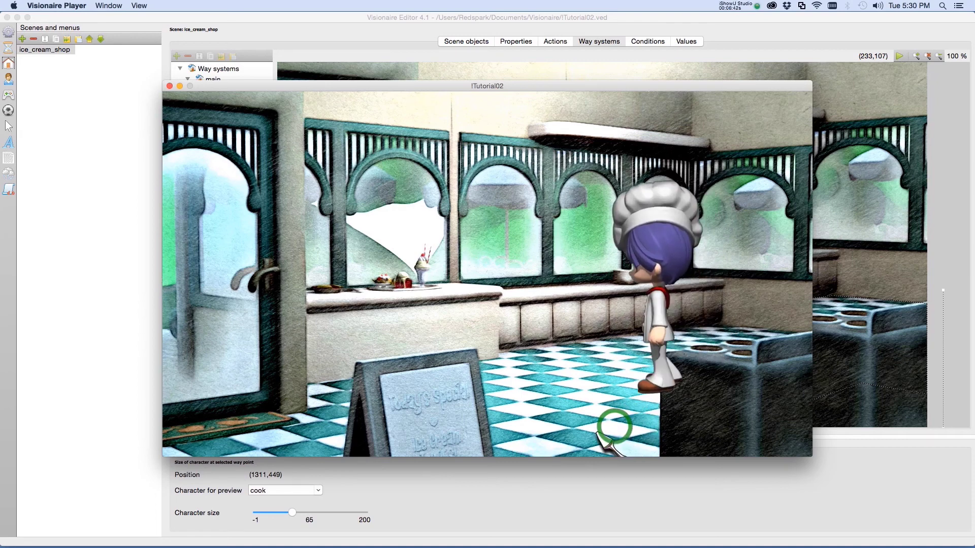
{"action": "left_click", "coordinate": [583, 447]}
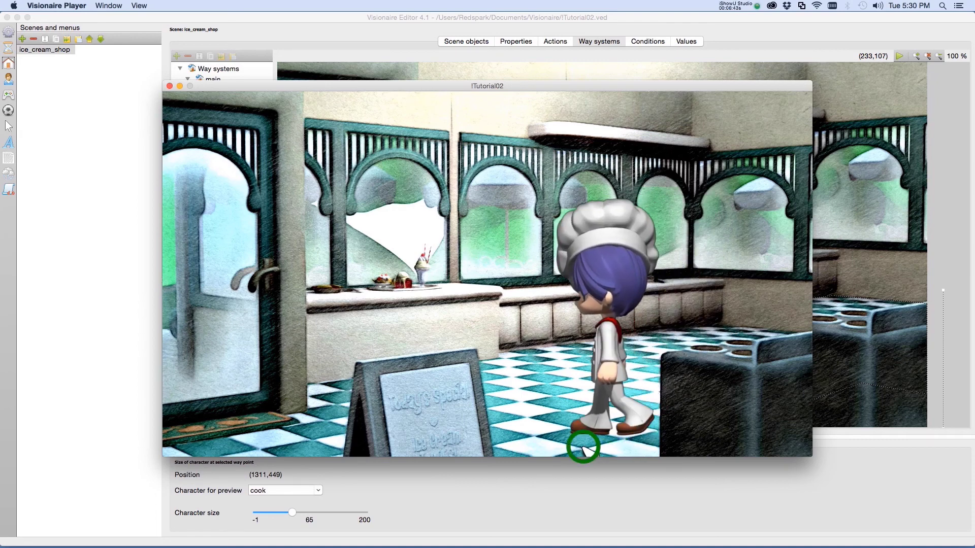
{"action": "left_click", "coordinate": [290, 452]}
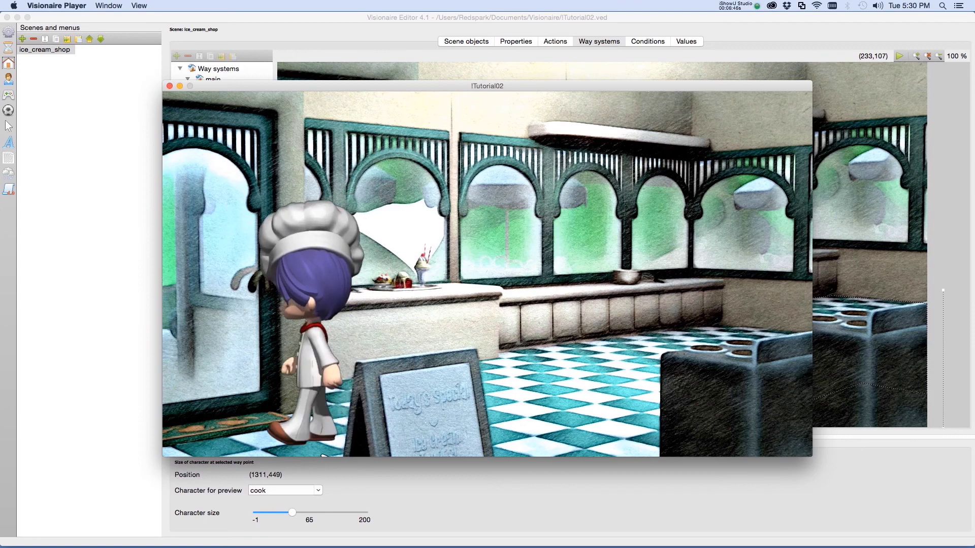
{"action": "left_click", "coordinate": [775, 390]}
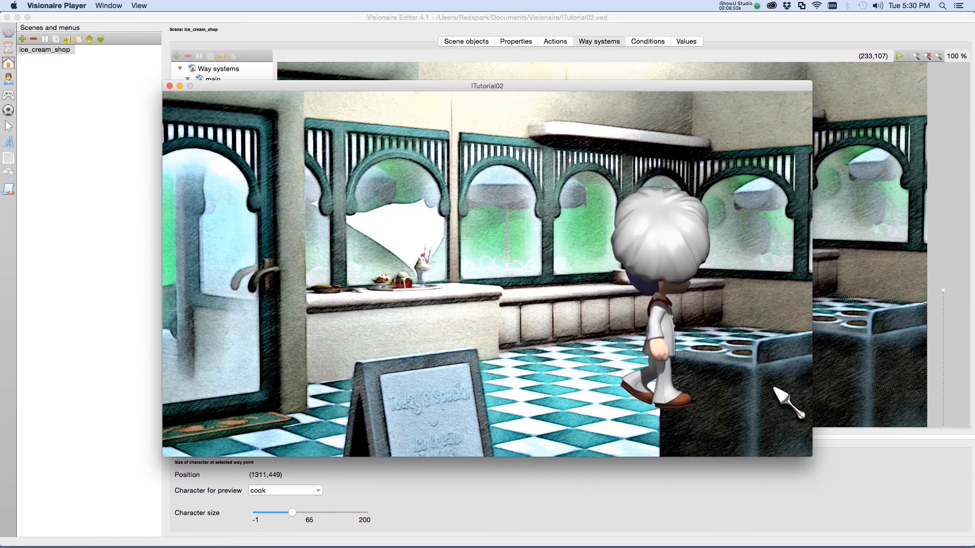
{"action": "left_click", "coordinate": [571, 357]}
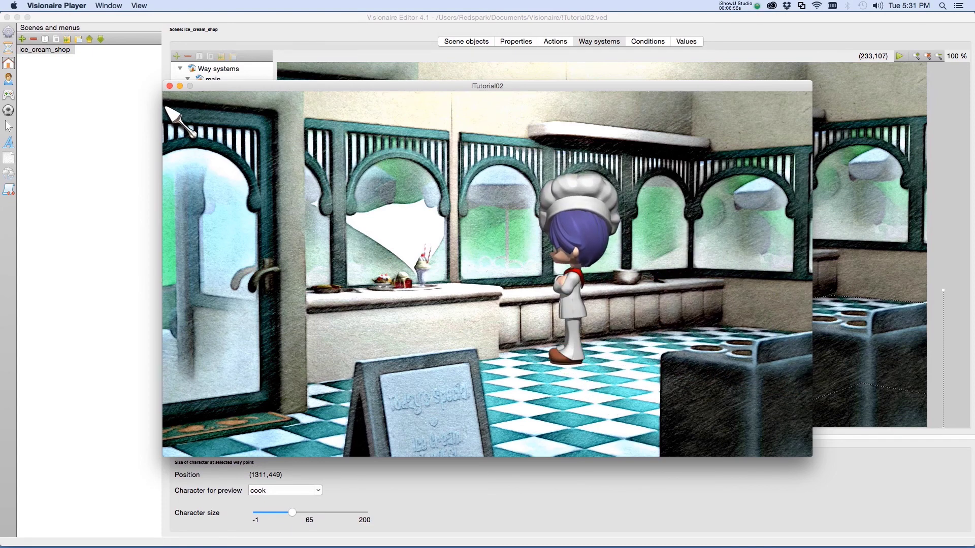
- Close the Player and set the Character for preview back to [empty]
{"action": "left_click", "coordinate": [169, 86]}
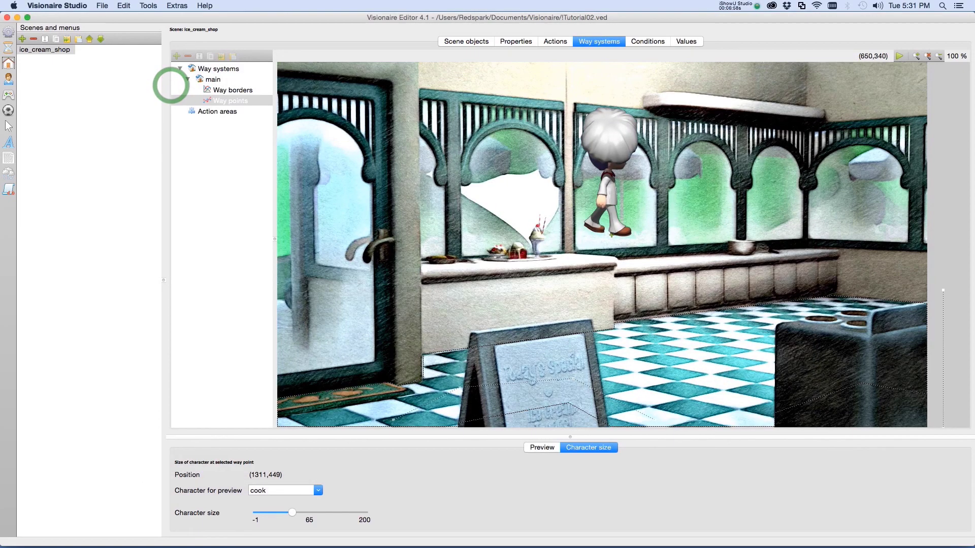
{"action": "left_click", "coordinate": [318, 490]}
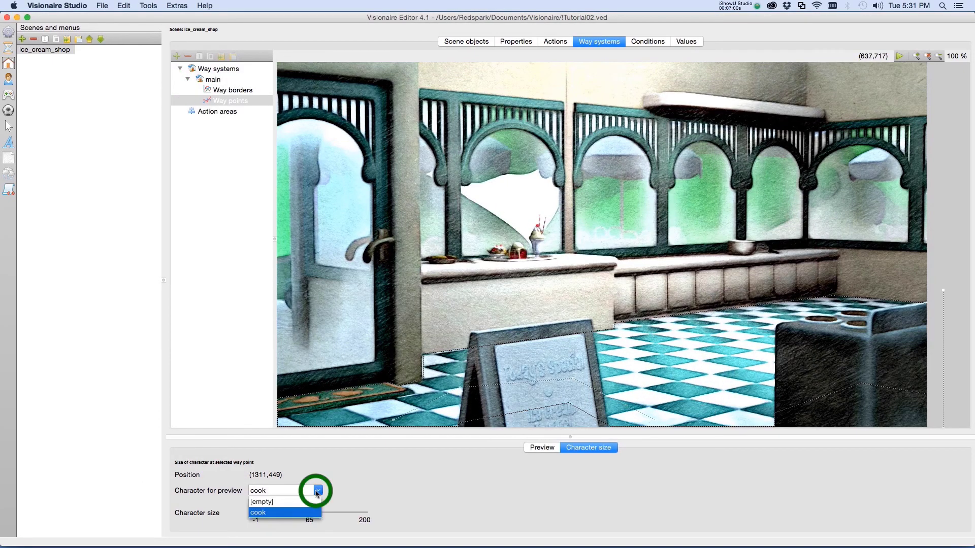
{"action": "left_click", "coordinate": [301, 500]}
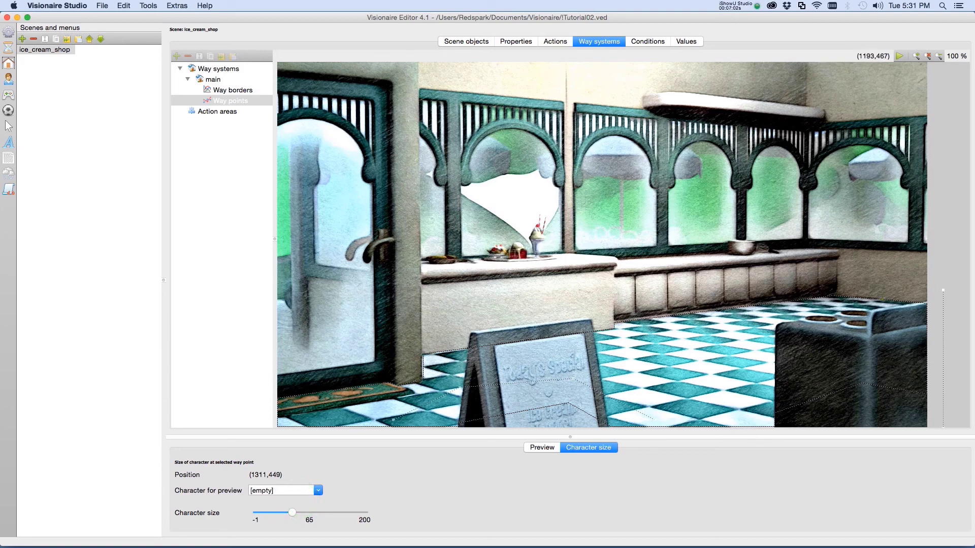